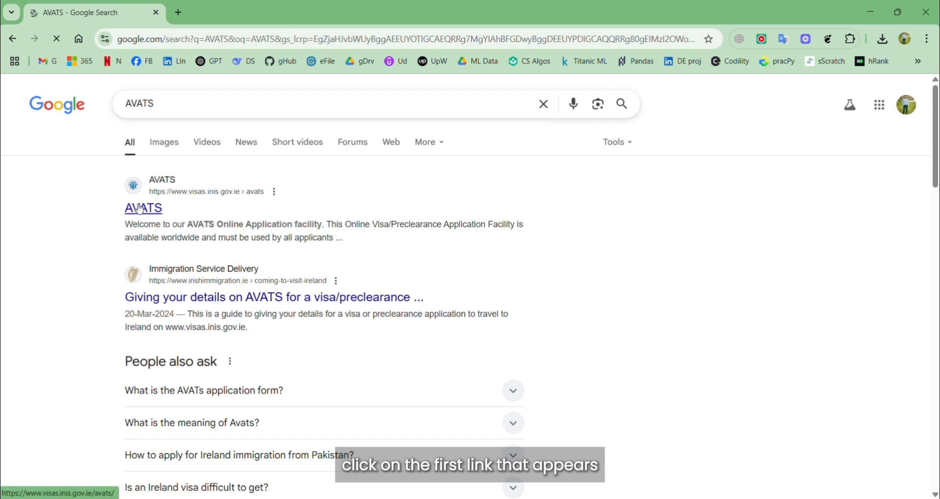
Step: Open the AVATS site from the search results and start a new online application form, acknowledging the privacy notice
click(142, 209)
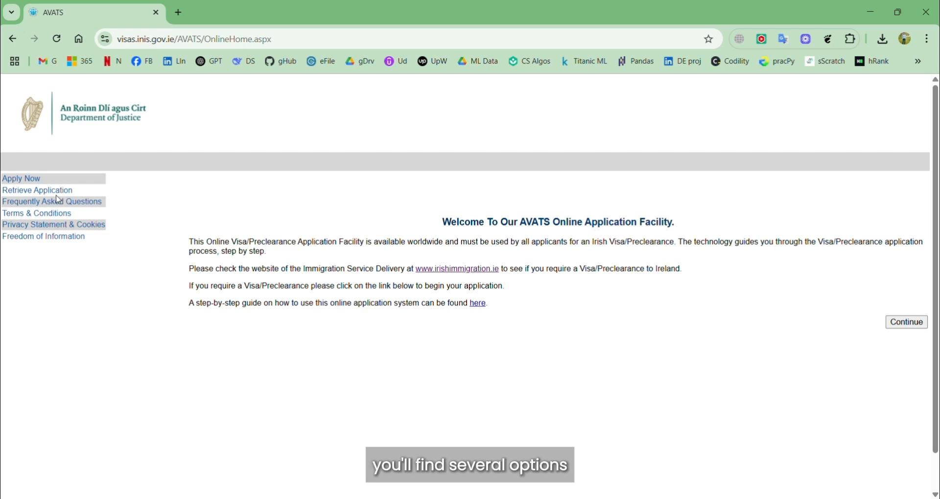
click(22, 179)
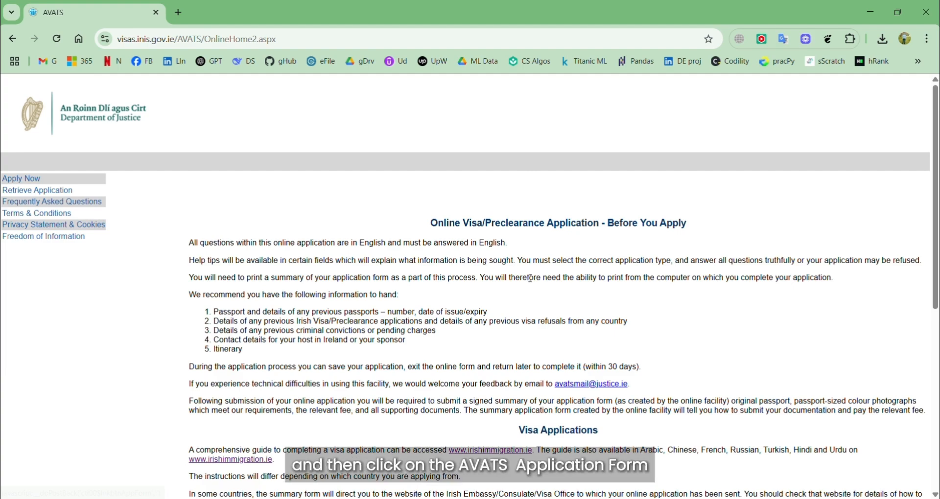
scroll(530, 279, down, 7)
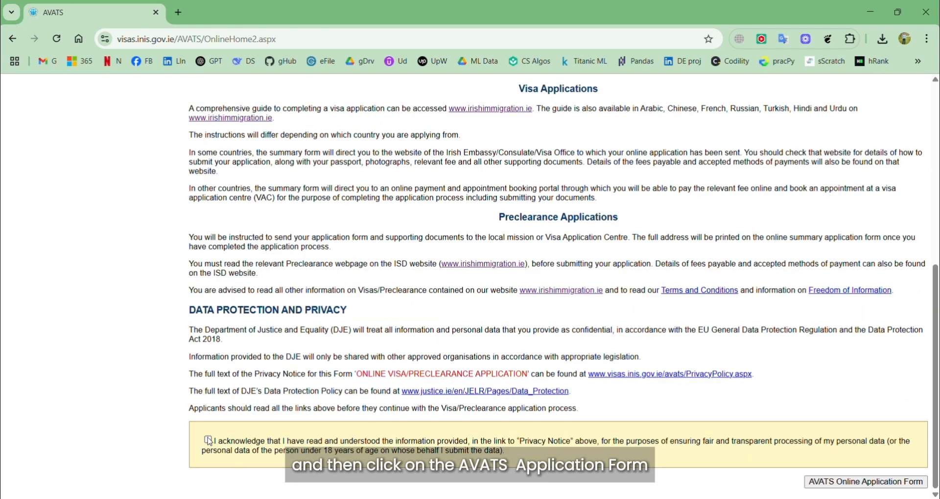
click(209, 441)
click(876, 483)
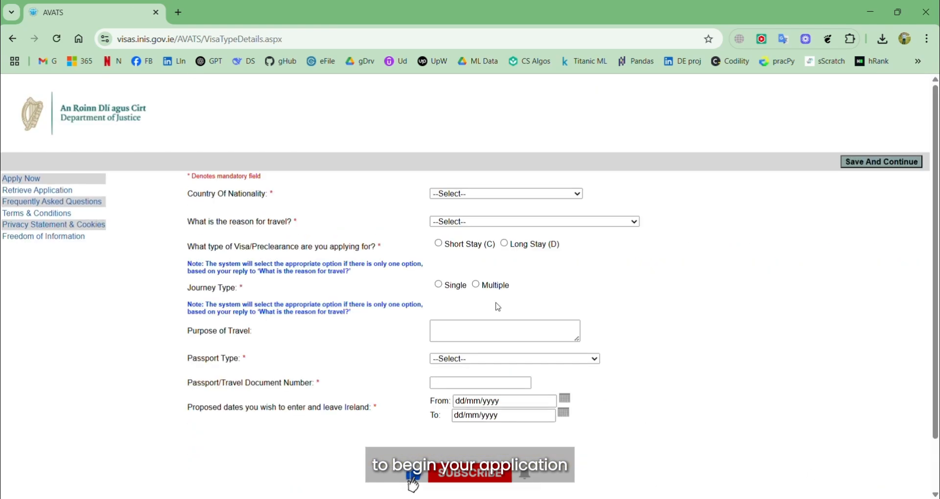
Step: Set the country of nationality to Pakistan and the reason for travel to Study
click(483, 195)
key(p)
key(Return)
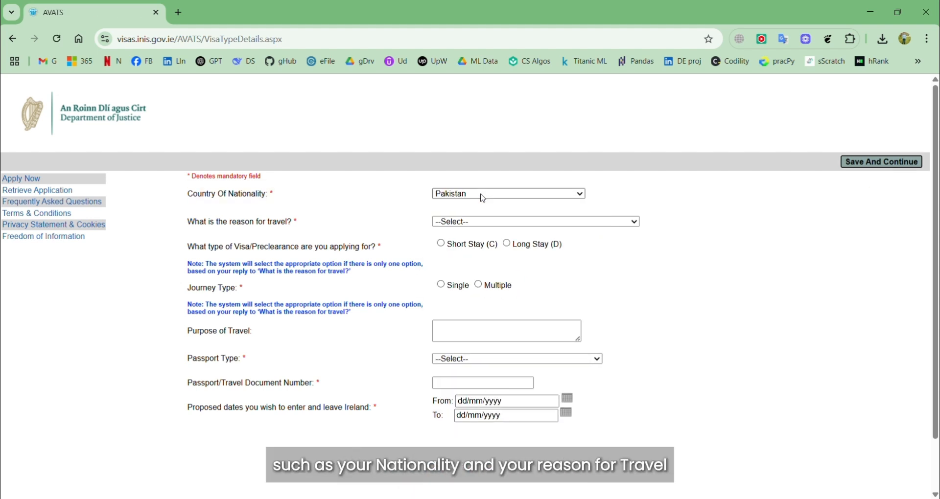
click(493, 223)
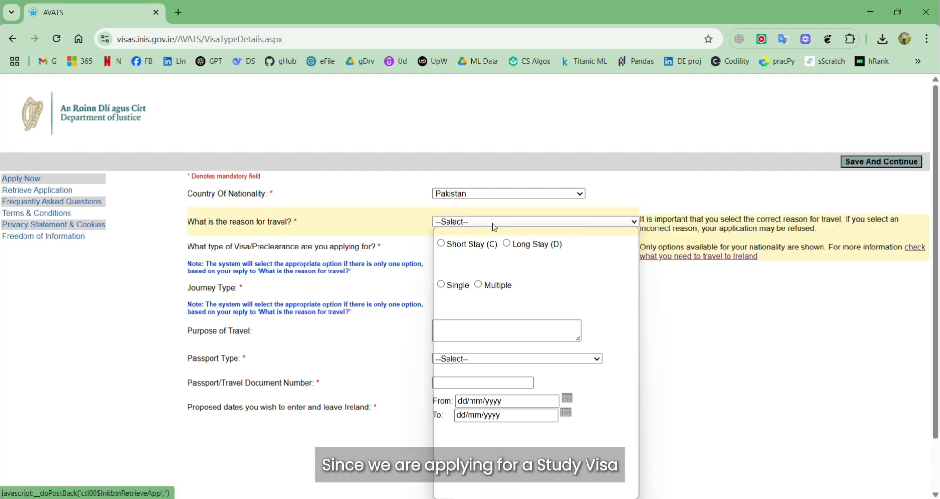
key(s)
key(Return)
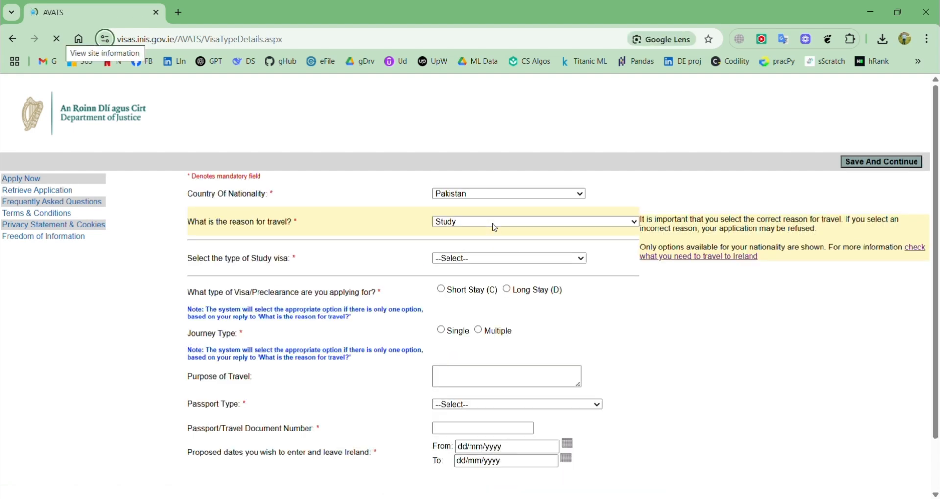
Step: Set the type of study visa to Higher Education/Professional (ILEP)
click(485, 260)
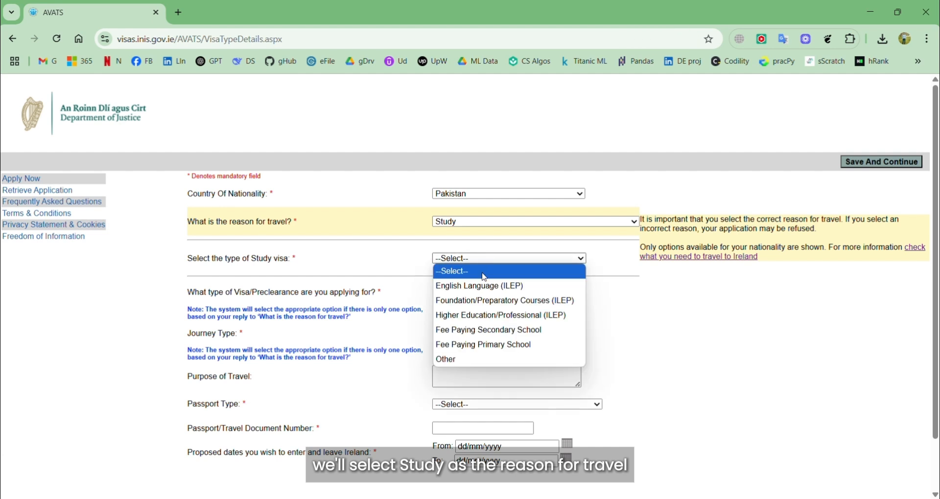
click(494, 316)
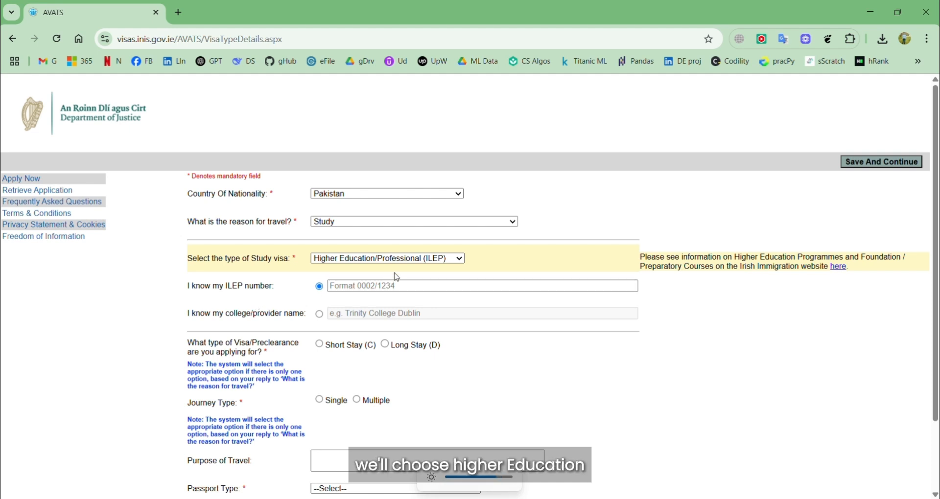
click(384, 259)
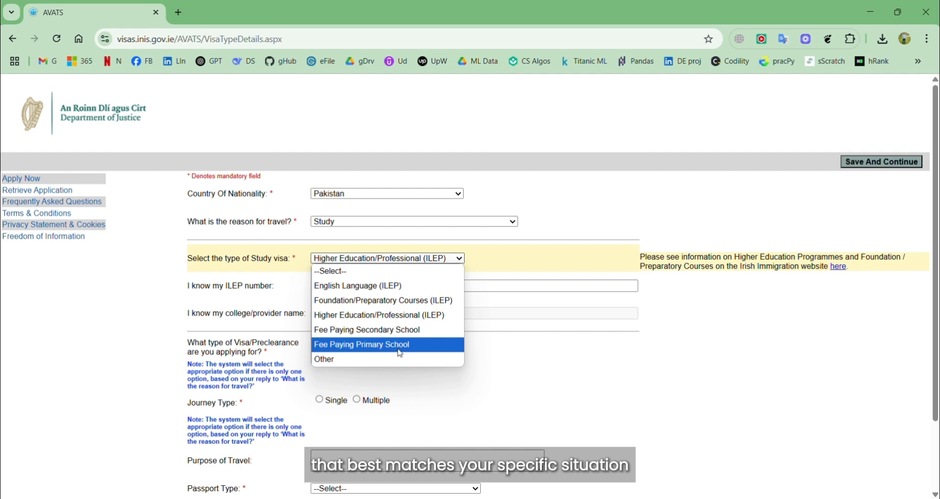
click(385, 315)
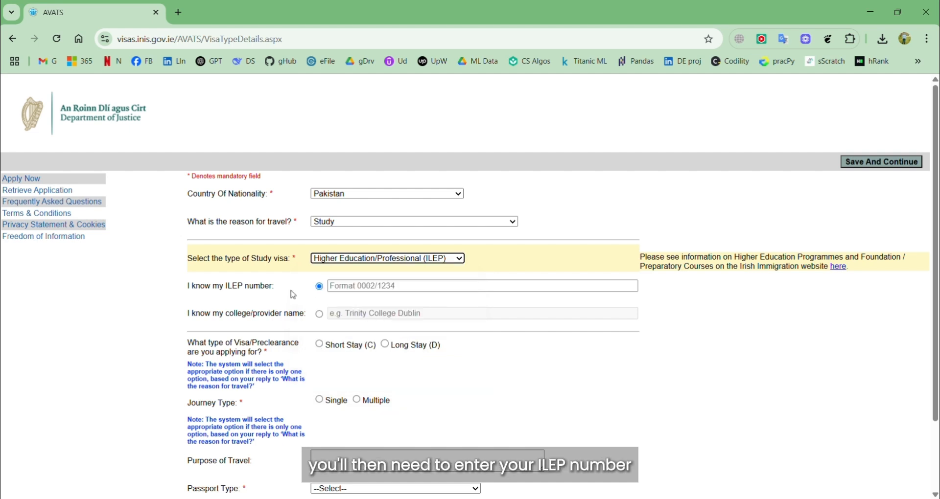
Step: Identify the course provider by college name instead of ILEP number, choosing TU Dublin
click(319, 315)
click(369, 314)
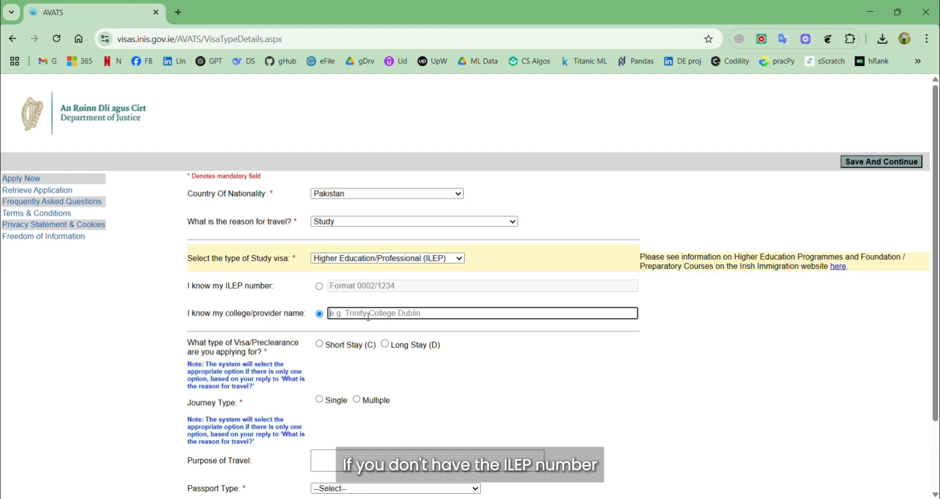
text(TU)
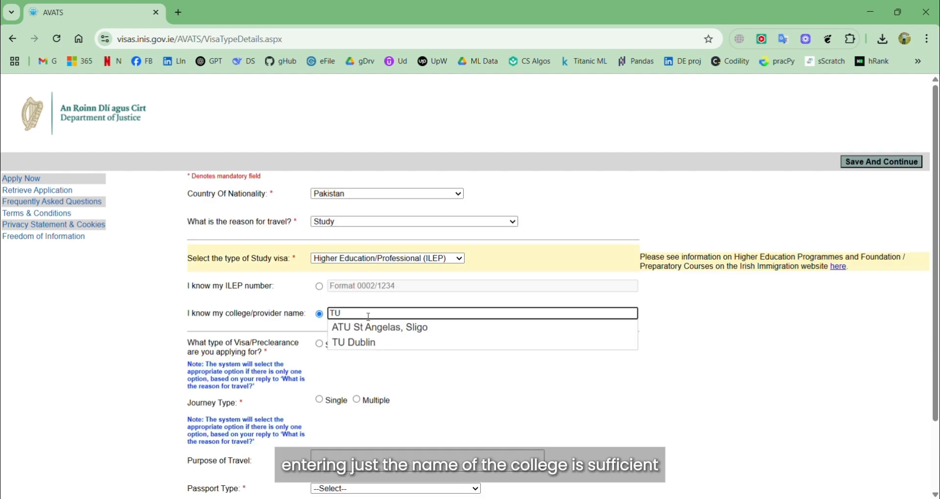
key(Down)
key(Down)
key(Return)
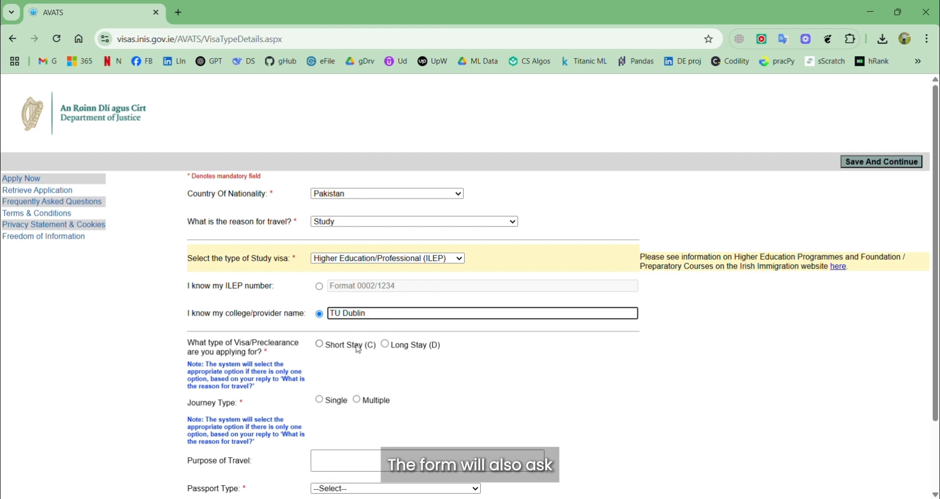
Step: Choose a Long Stay (D) visa with the Multiple journey type
click(385, 346)
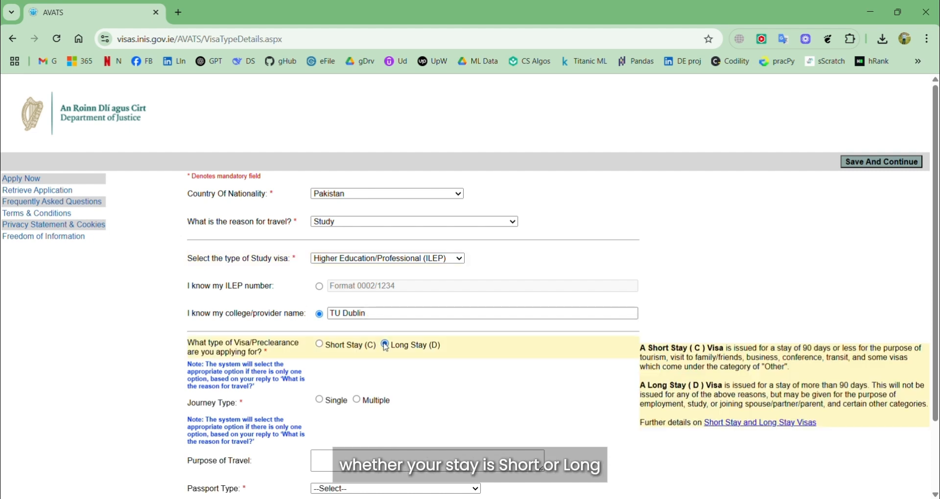
click(358, 401)
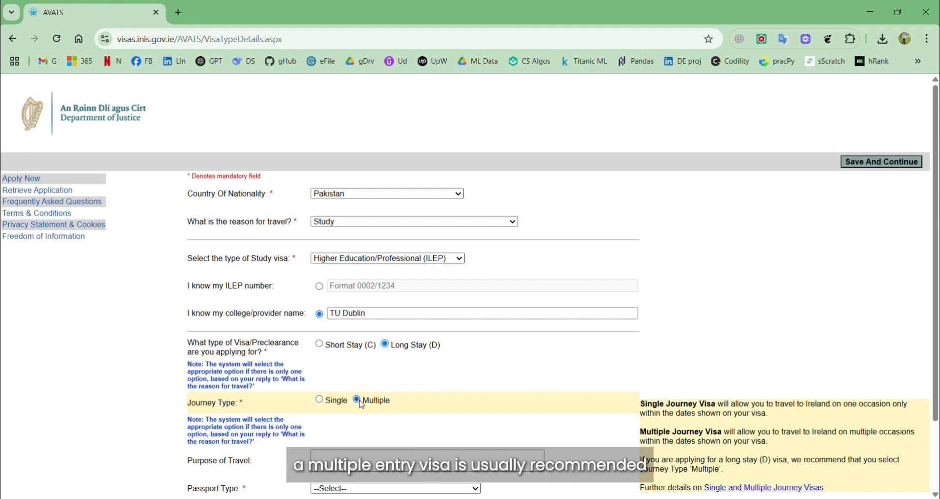
Step: Set the passport type to National Passport and fill in the passport number
scroll(362, 405, down, 2)
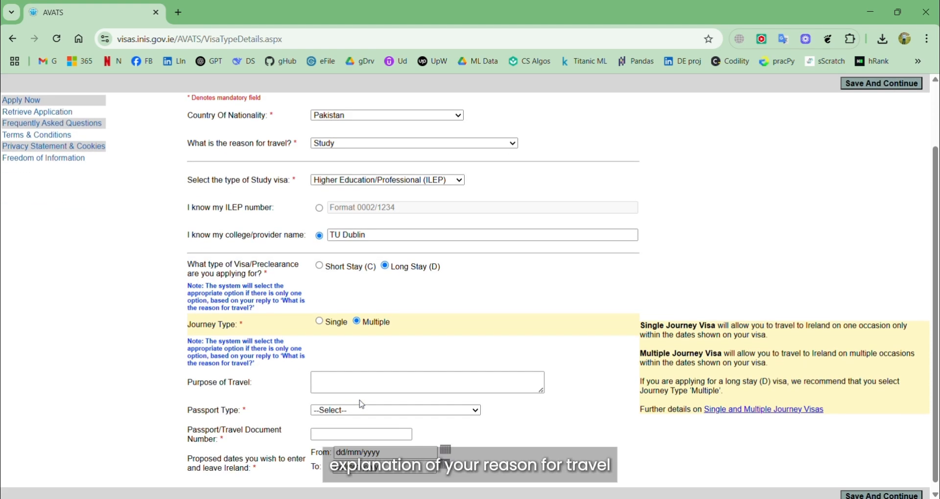
click(367, 404)
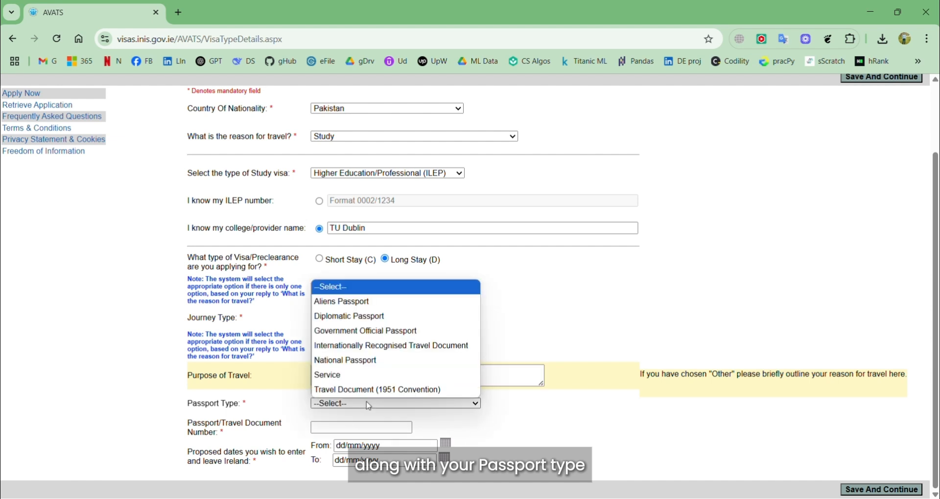
click(367, 361)
click(363, 428)
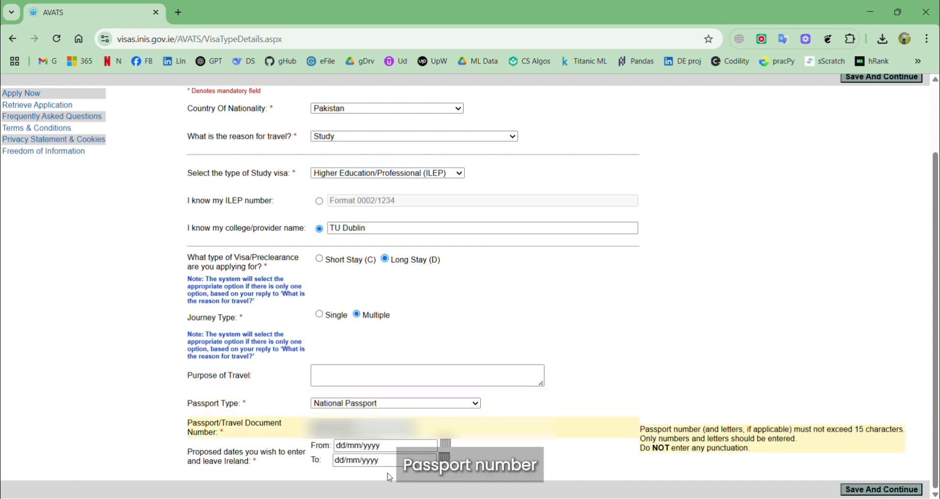
Step: Set the proposed date of entry to Ireland to 24/07/2023
click(394, 445)
click(522, 410)
click(520, 442)
click(467, 406)
click(479, 475)
click(446, 405)
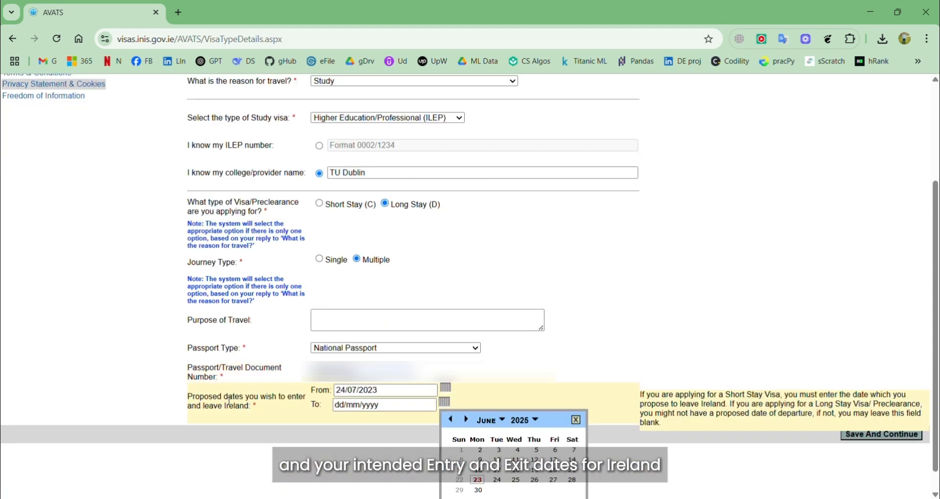
Step: Set the proposed date of entry to Ireland to 15/09/2025
click(445, 389)
click(521, 407)
click(519, 492)
click(467, 406)
click(467, 406)
click(480, 455)
Step: Set the proposed date of leaving Ireland to 14/09/2026, and save the visa details to continue
click(444, 402)
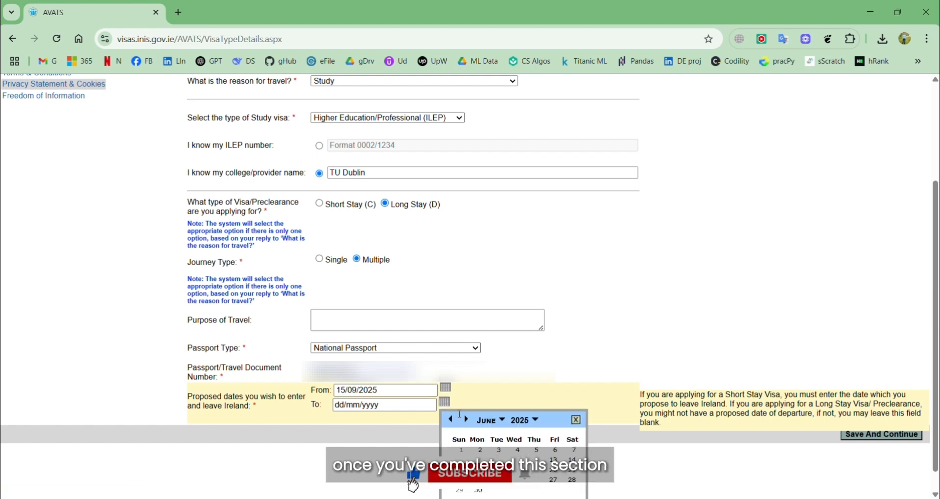
scroll(493, 398, down, 1)
click(466, 395)
click(466, 395)
click(466, 396)
click(479, 446)
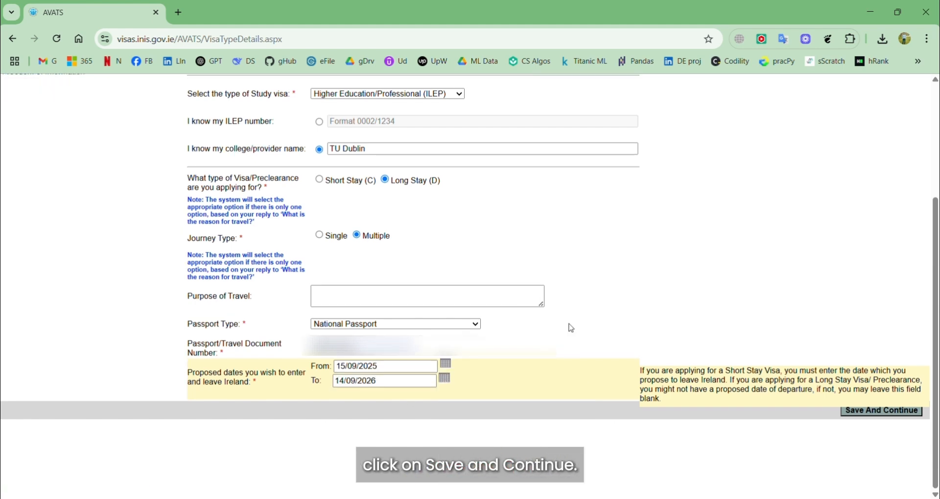
click(881, 411)
Step: Fill in the applicant's surname, forename and address from the saved details, with Pakistan as country of birth and current location
click(330, 190)
click(425, 224)
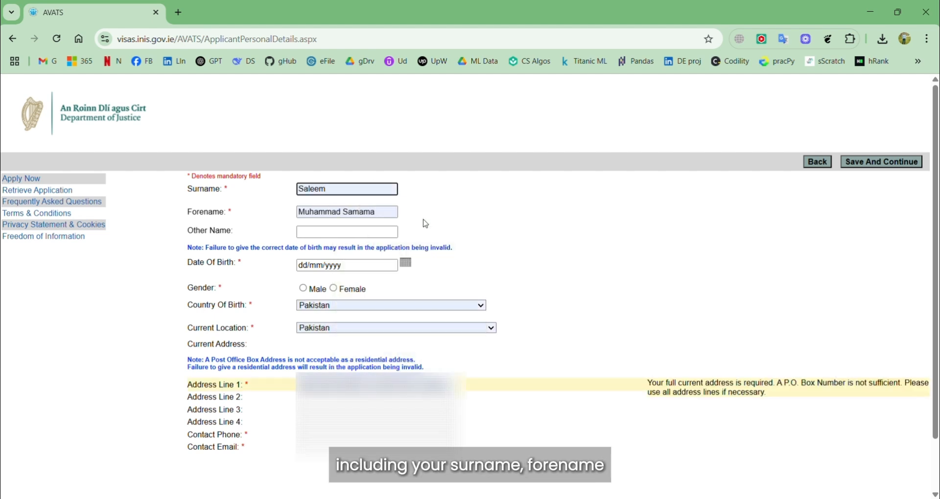
Step: Enter the applicant's date of birth and set the gender to Male
click(395, 262)
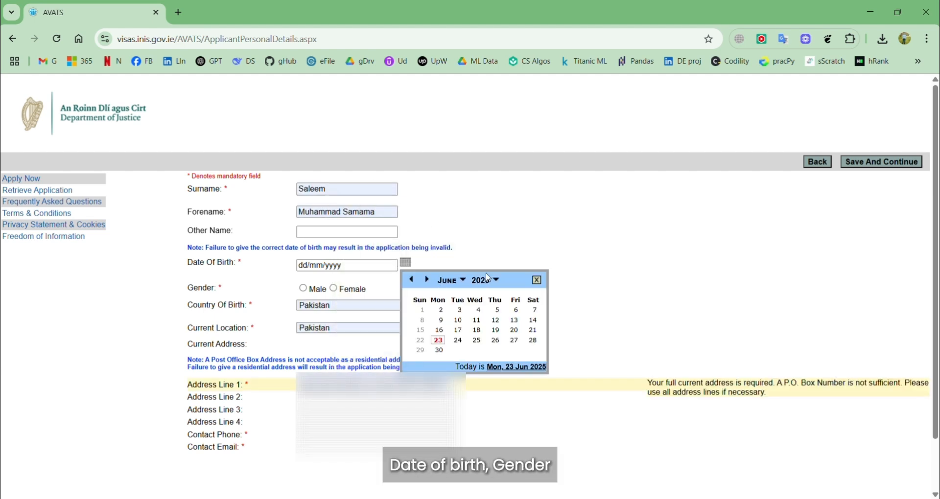
click(484, 282)
click(480, 294)
click(480, 317)
click(428, 282)
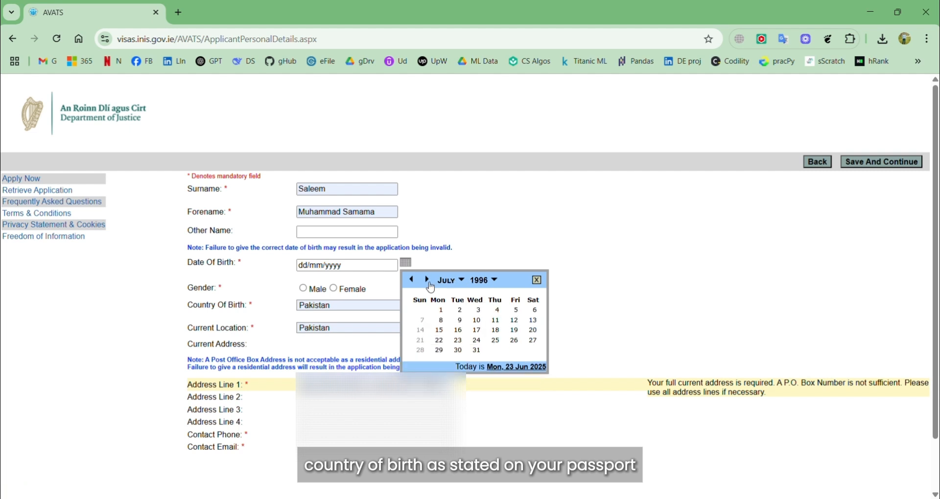
click(427, 280)
click(428, 281)
click(428, 280)
click(428, 280)
click(428, 280)
click(474, 311)
click(303, 288)
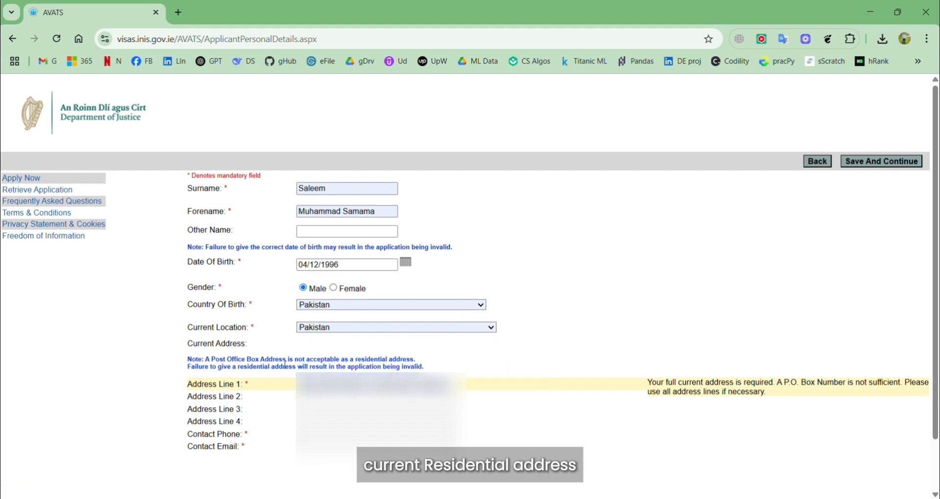
Step: Complete the applicant's contact details and save the personal details to continue
scroll(285, 365, down, 1)
click(382, 399)
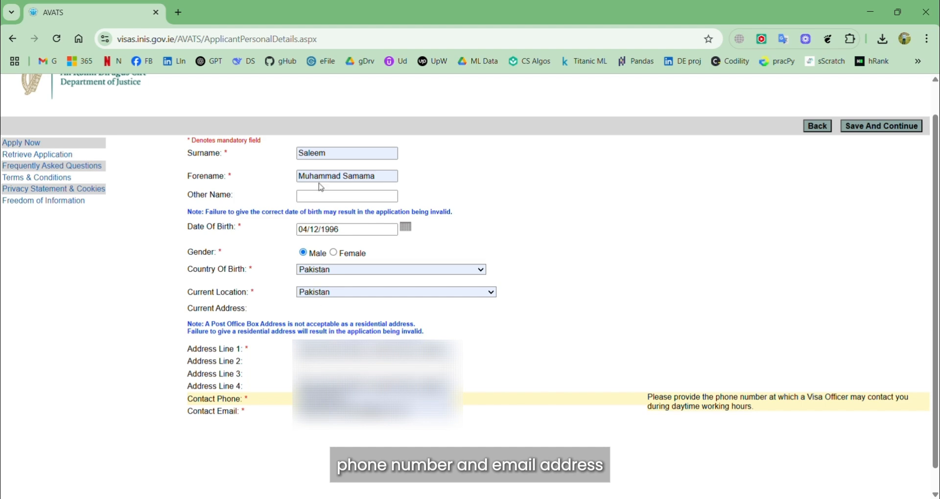
scroll(495, 328, down, 1)
click(866, 491)
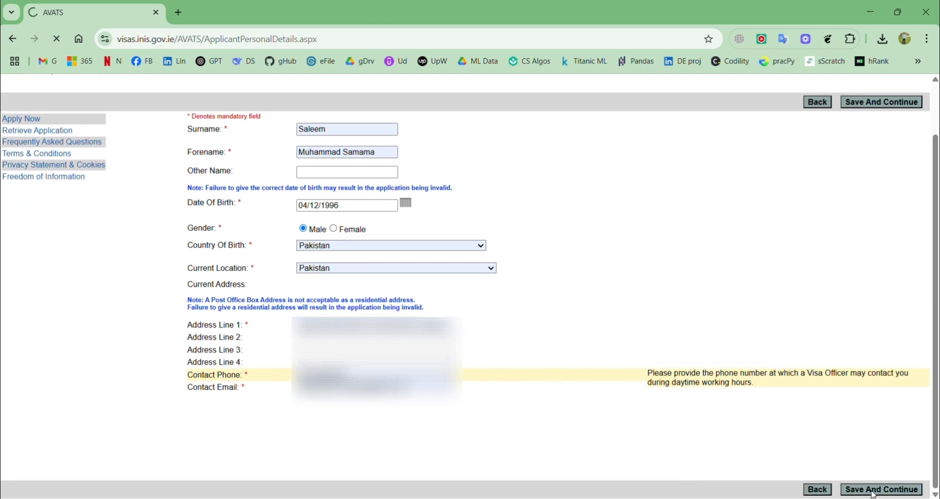
Step: Set the length of residence in the present country to 28 years and 6 months
click(556, 243)
scroll(557, 440, down, 4)
click(554, 492)
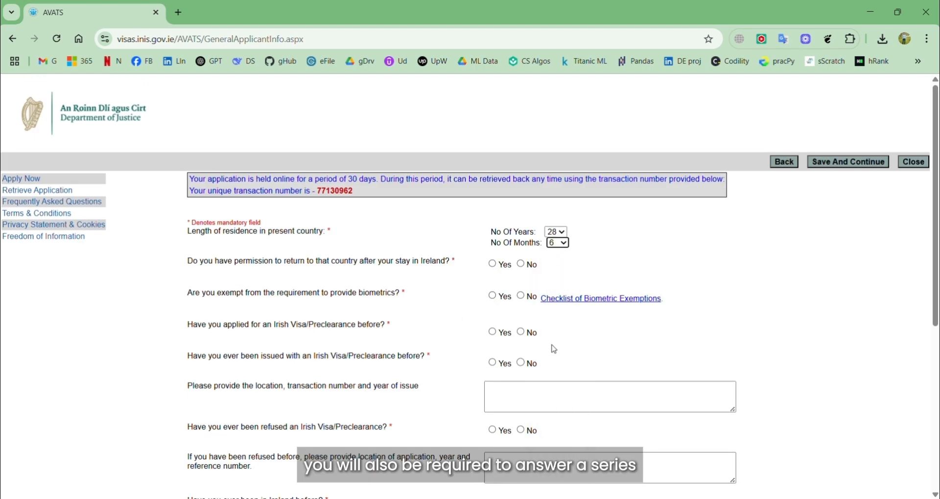
Step: Answer Yes to permission to return, and No to biometrics exemption, previous Irish visa applications and previously issued Irish visas
click(493, 265)
click(521, 297)
click(522, 332)
click(522, 364)
scroll(522, 364, down, 4)
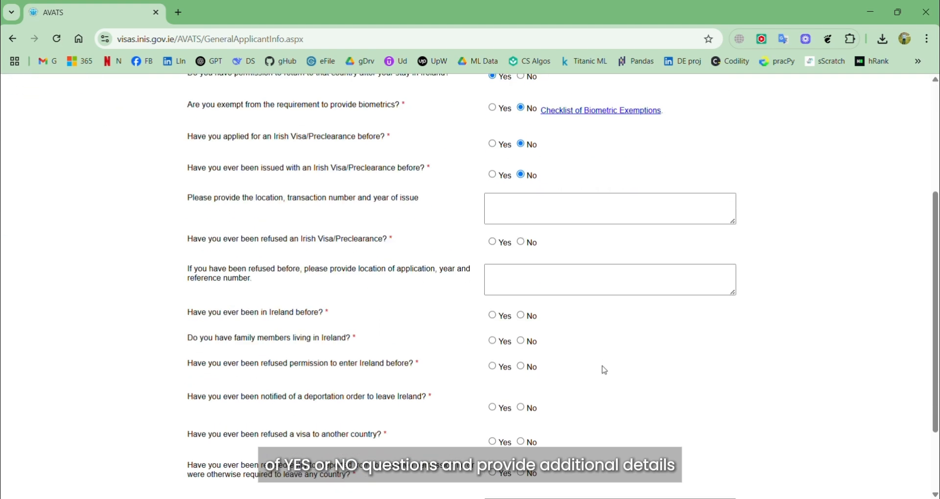
Step: Answer No to having been in Ireland before and Yes to having family members living in Ireland
click(521, 316)
click(493, 242)
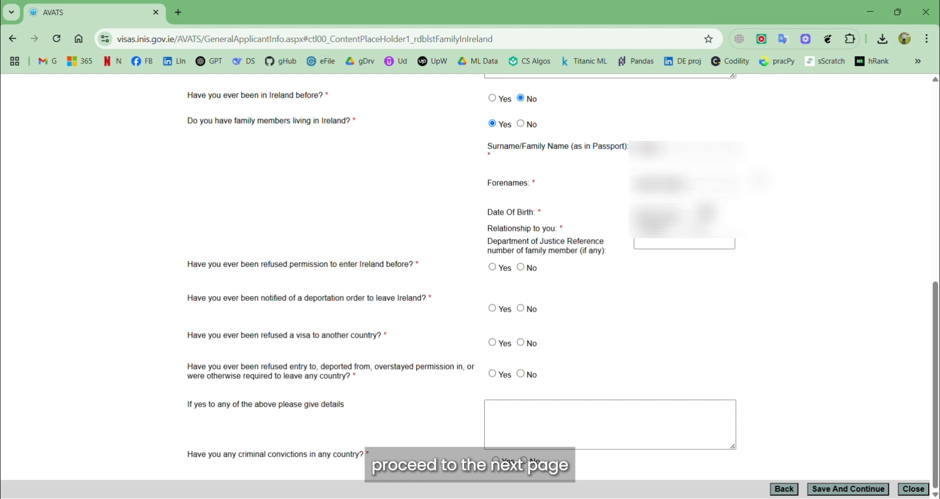
Step: Enter the date of birth of the family member living in Ireland and select their relationship to the applicant
click(706, 214)
click(788, 229)
click(782, 242)
click(782, 304)
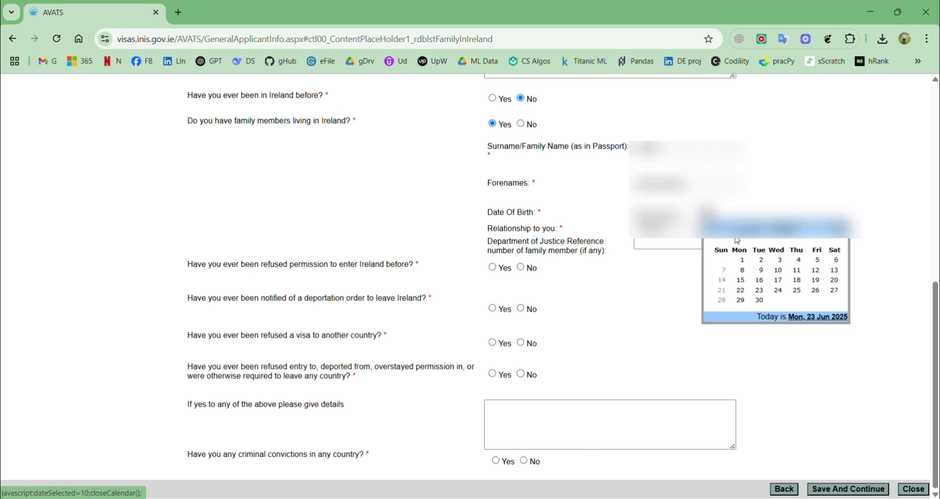
click(733, 230)
click(733, 230)
click(805, 296)
click(686, 229)
click(678, 267)
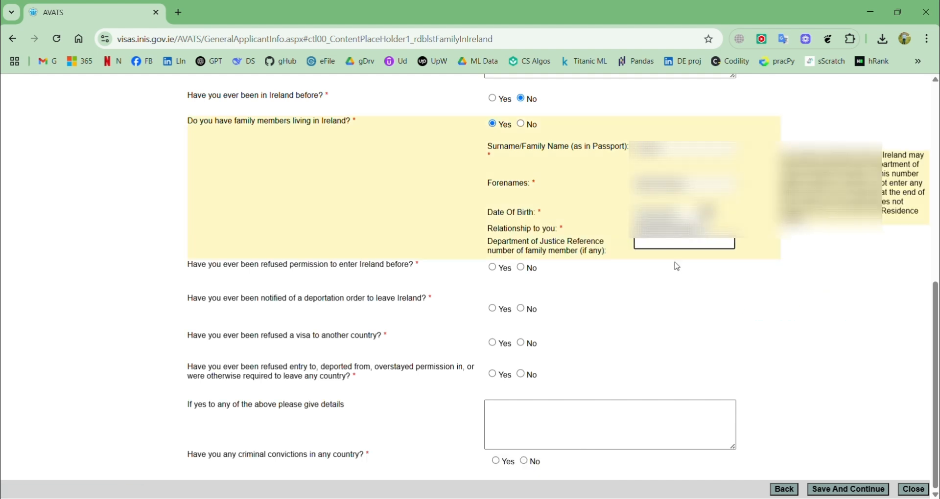
Step: Answer No to the questions on refused entry to Ireland, deportation orders, refused visas, removal from other countries and criminal convictions
click(521, 268)
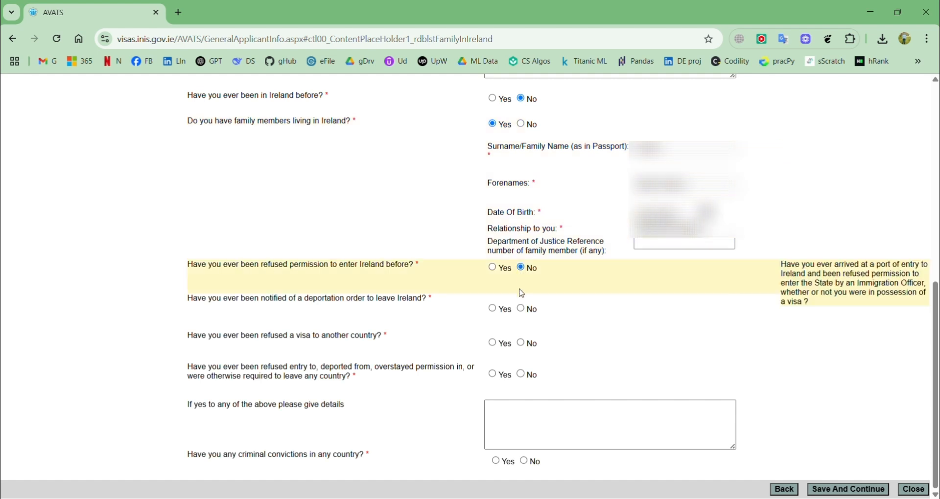
click(521, 310)
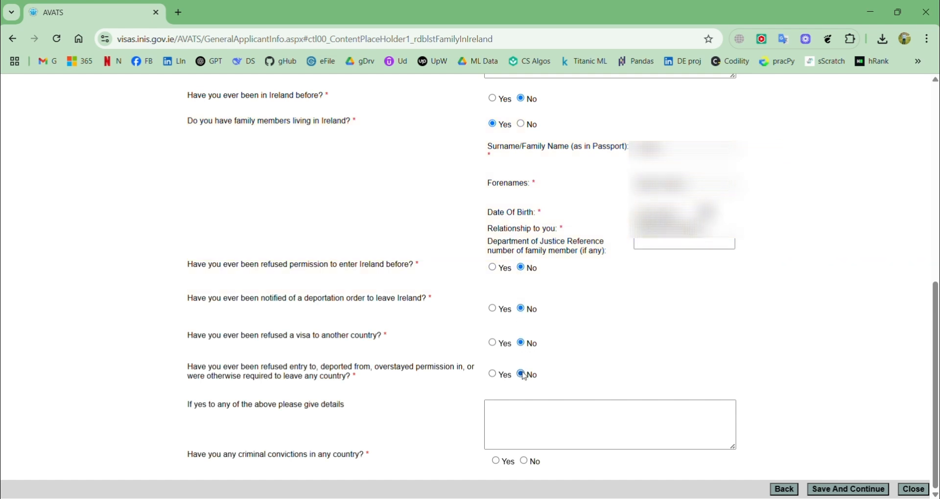
click(524, 461)
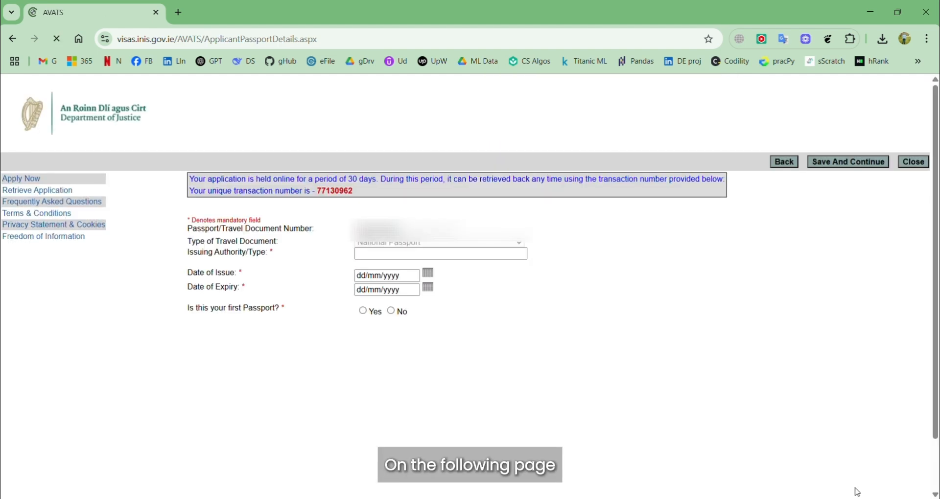
Step: Enter Government of Pakistan as the current passport's issuing authority and set its date of issue to 24/07/2023
click(378, 253)
text(Government of Pakistan)
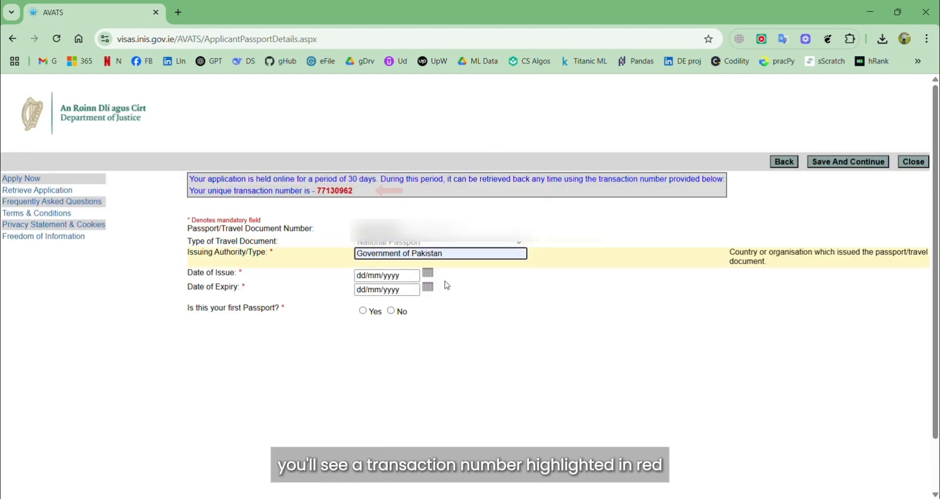
click(428, 273)
click(508, 290)
click(508, 334)
click(450, 289)
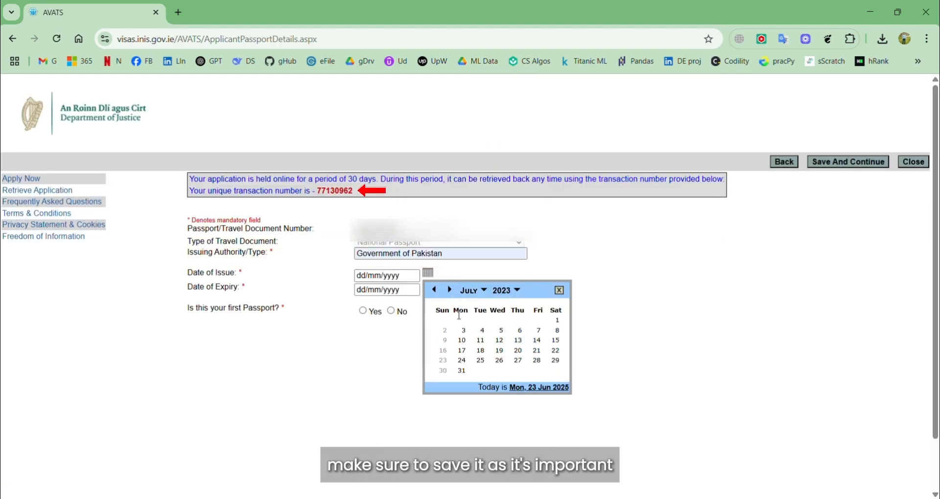
click(462, 360)
Step: Set the current passport's date of expiry to 22/07/2033
click(429, 288)
click(508, 305)
click(503, 416)
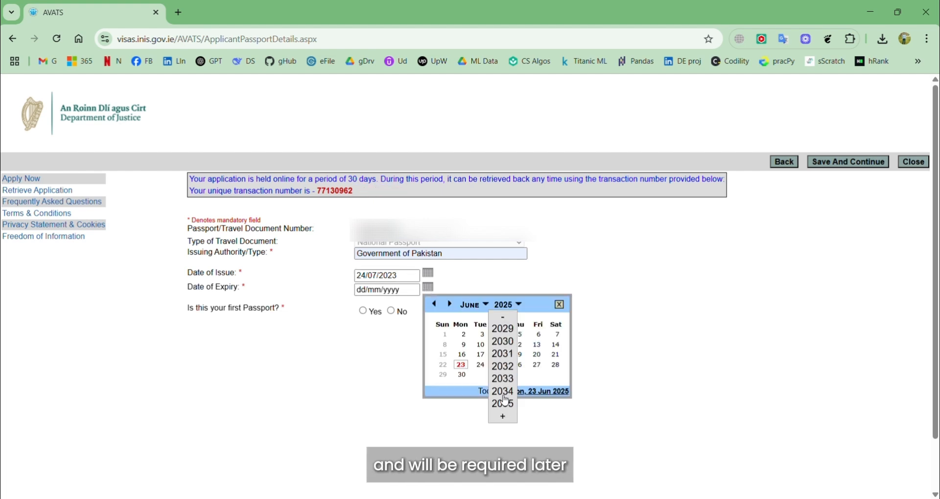
click(503, 379)
click(449, 305)
click(537, 365)
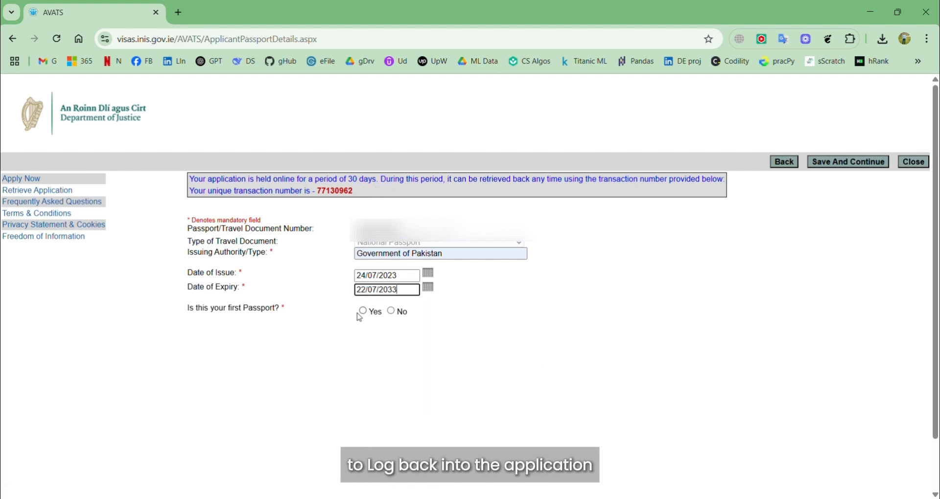
Step: Answer No to this being the first passport and enter the first previous passport's document number
click(391, 312)
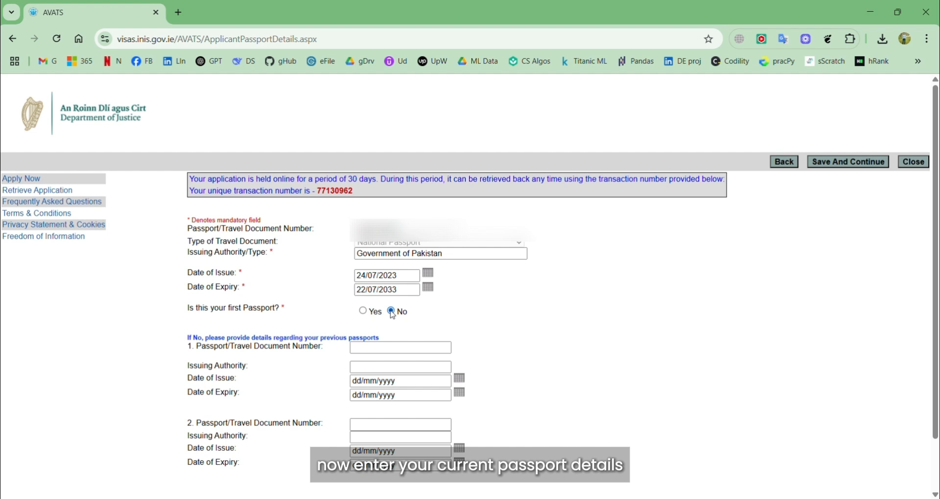
click(368, 348)
scroll(369, 351, down, 2)
text(...)
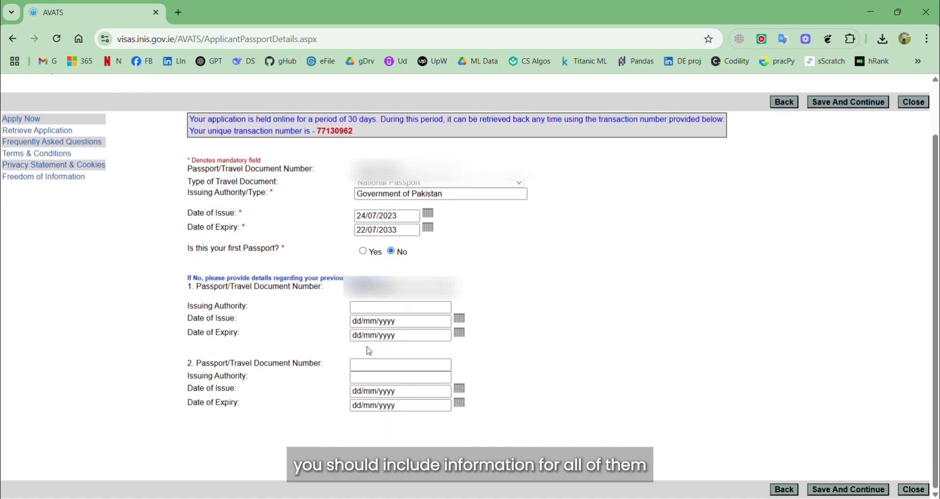
Step: Copy the current passport's issuing authority, Government of Pakistan, into the first previous passport's details
click(406, 308)
drag(447, 194, 361, 216)
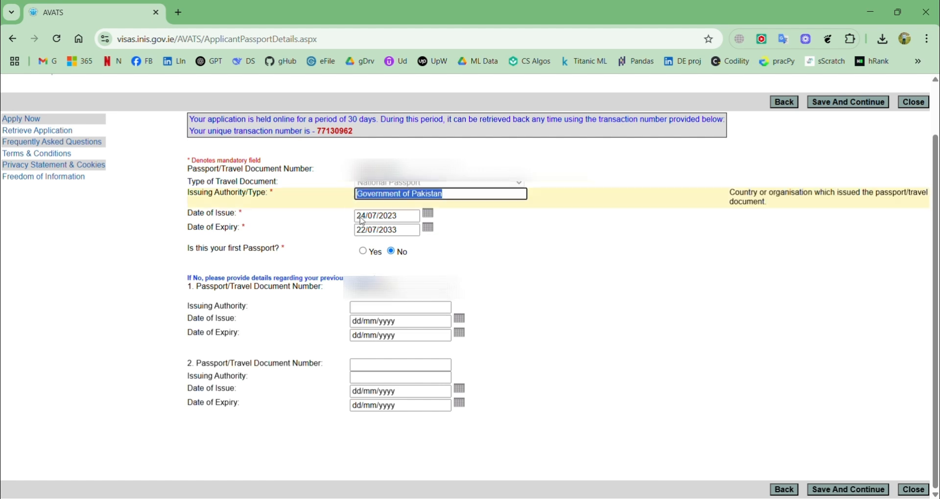
key(ctrl+c)
click(379, 308)
key(ctrl+v)
Step: Set the first previous passport's date of issue to 09/12/2015
click(461, 324)
click(548, 337)
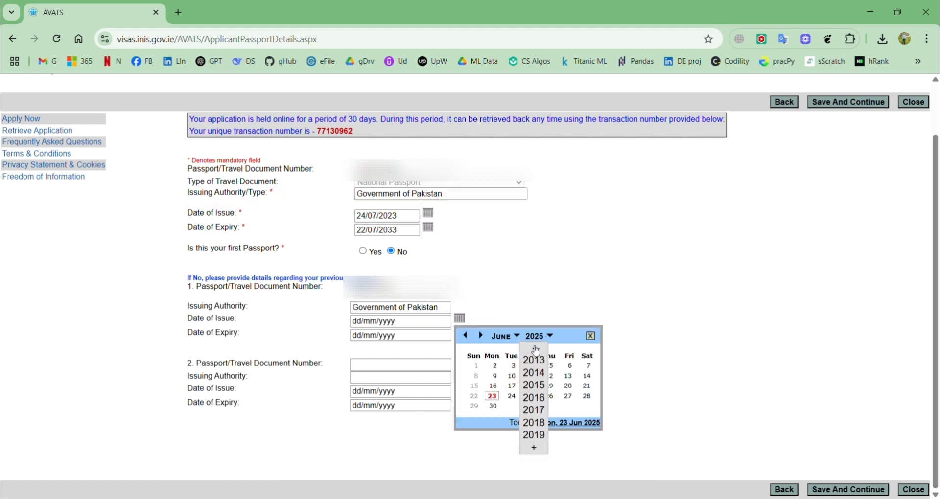
click(539, 385)
click(482, 336)
click(482, 337)
click(482, 337)
click(482, 337)
click(482, 336)
click(482, 337)
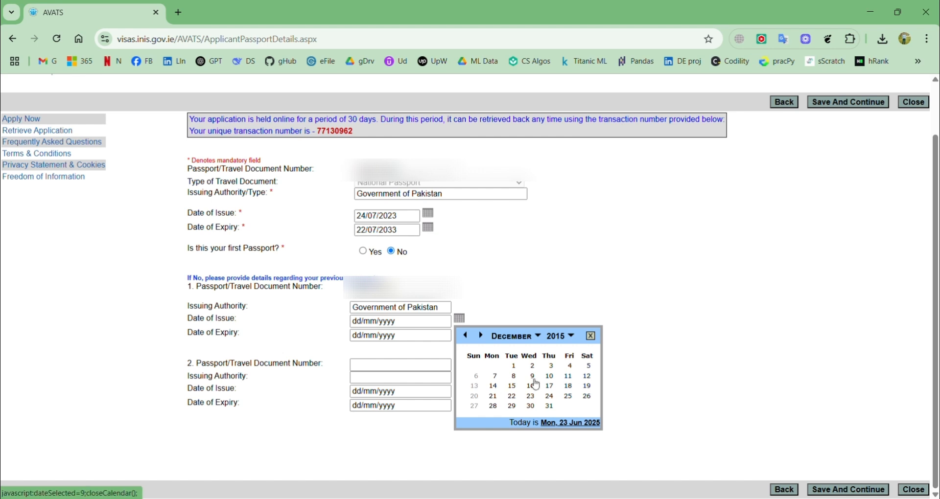
click(532, 377)
Step: Set the first previous passport's date of expiry to 07/12/2020 and save the passport details
click(460, 334)
click(537, 351)
click(537, 353)
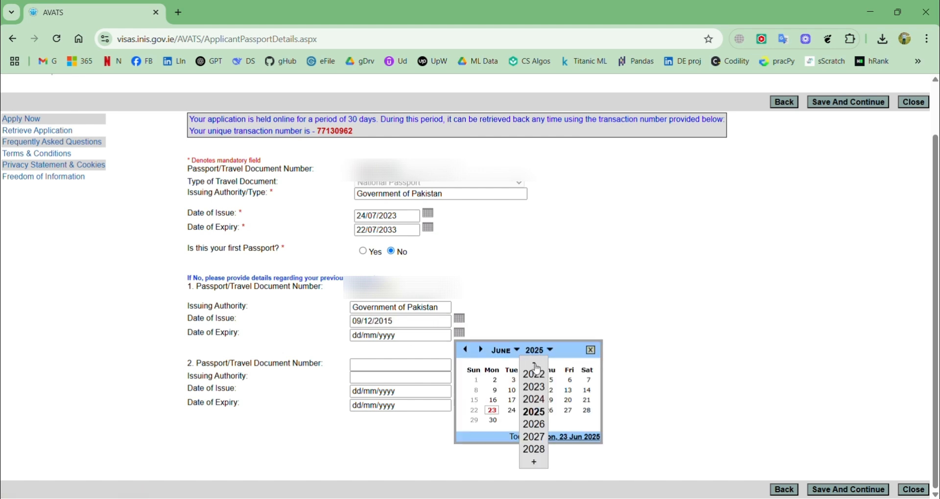
click(536, 364)
click(537, 414)
click(483, 351)
click(483, 351)
click(483, 351)
click(482, 351)
click(483, 351)
click(483, 352)
click(493, 391)
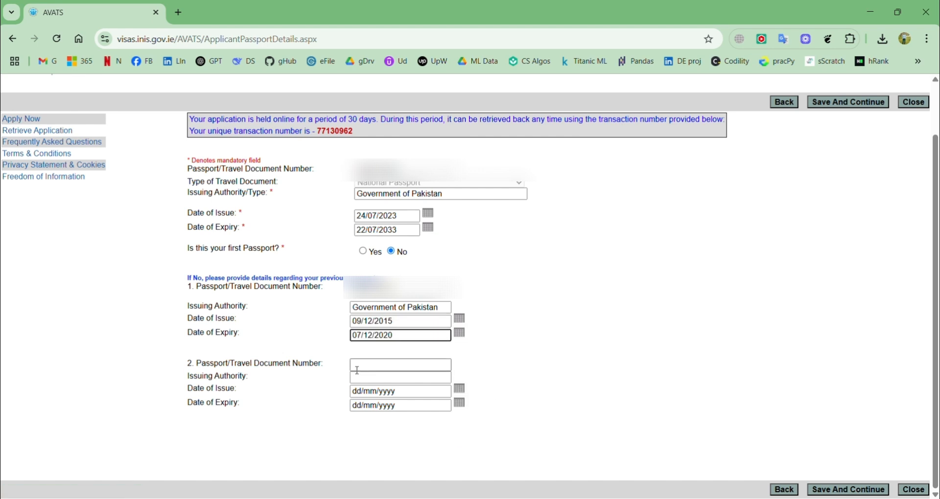
click(851, 491)
Step: Answer Yes to being currently employed and enter Dotlogex Private Limited as the current employer
click(412, 228)
click(429, 257)
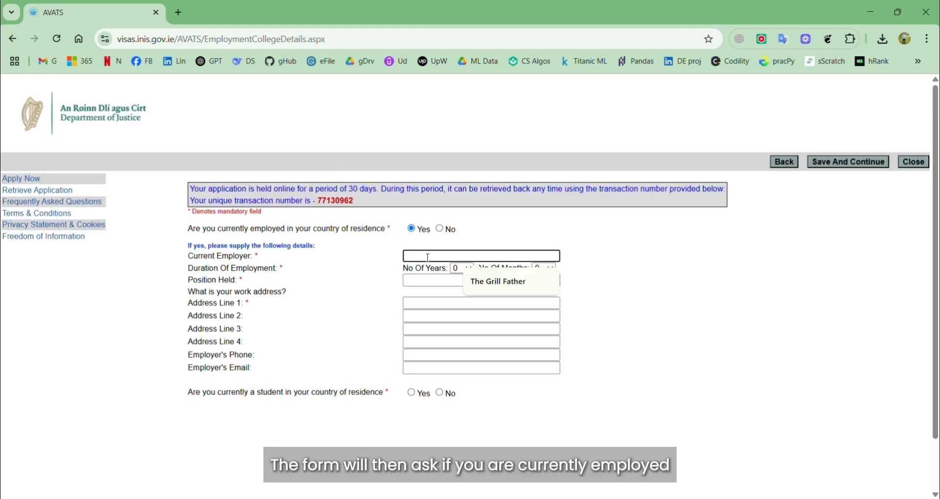
text(Dotlogex)
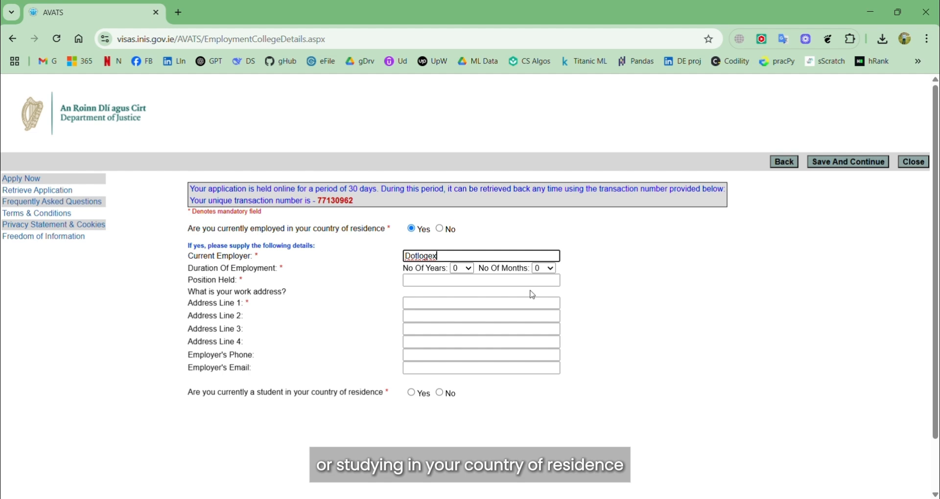
text( Private Limited)
Step: Set the duration of employment to 2 years and 7 months and the position held to Software Developer
click(469, 269)
click(457, 35)
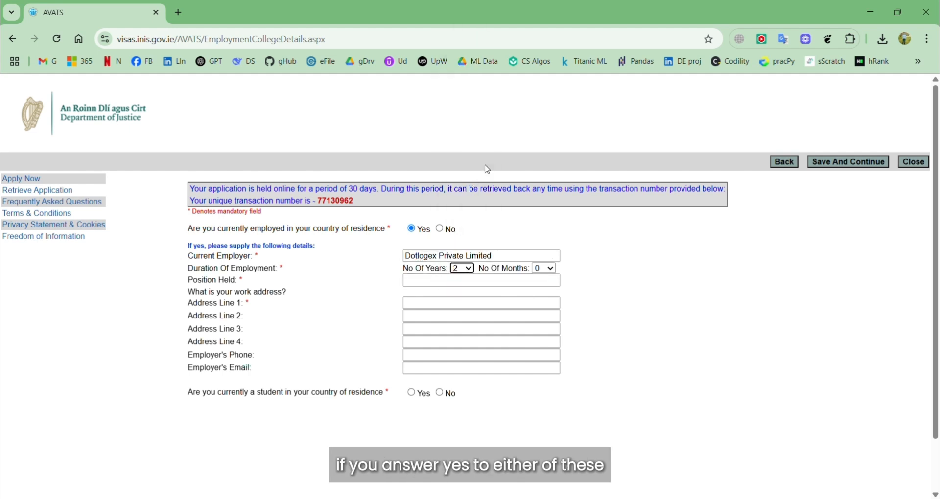
key(Tab)
key(6)
key(7)
click(413, 281)
text(Software Developer)
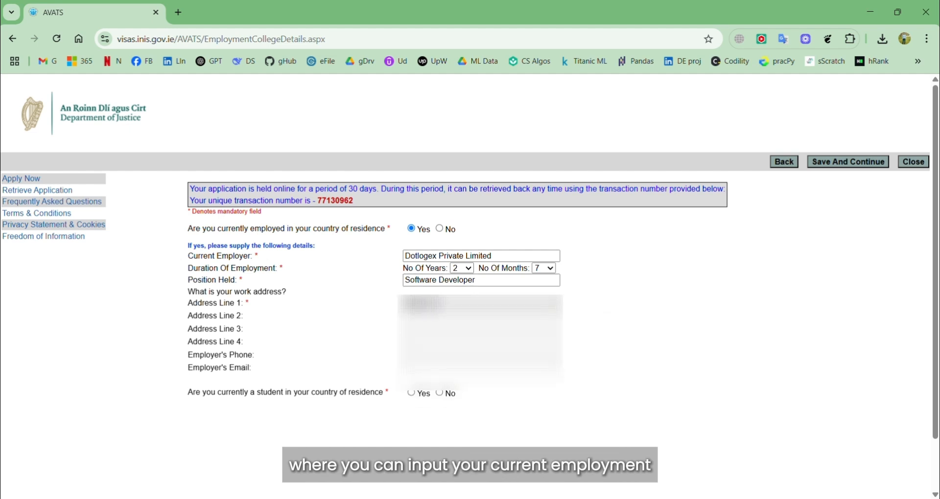
Step: Enter the work address and the employer's phone number and email
text(...)
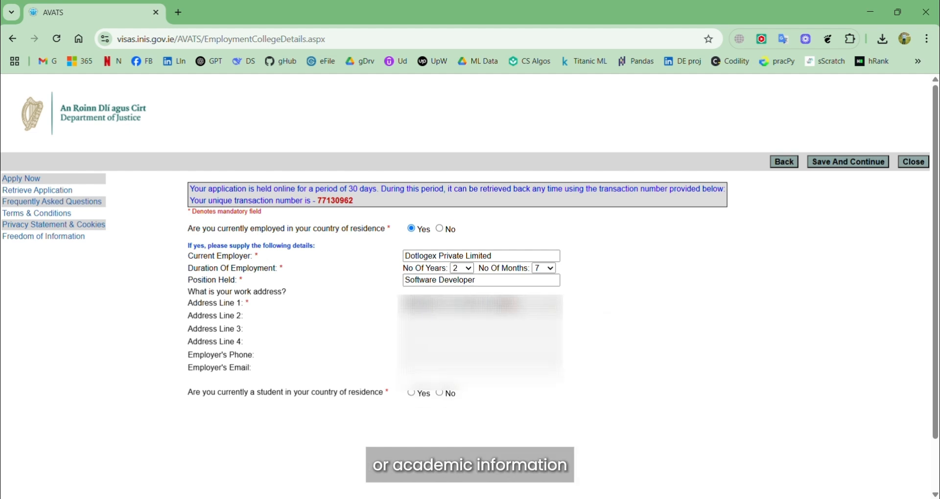
text(...)
click(431, 355)
text(...)
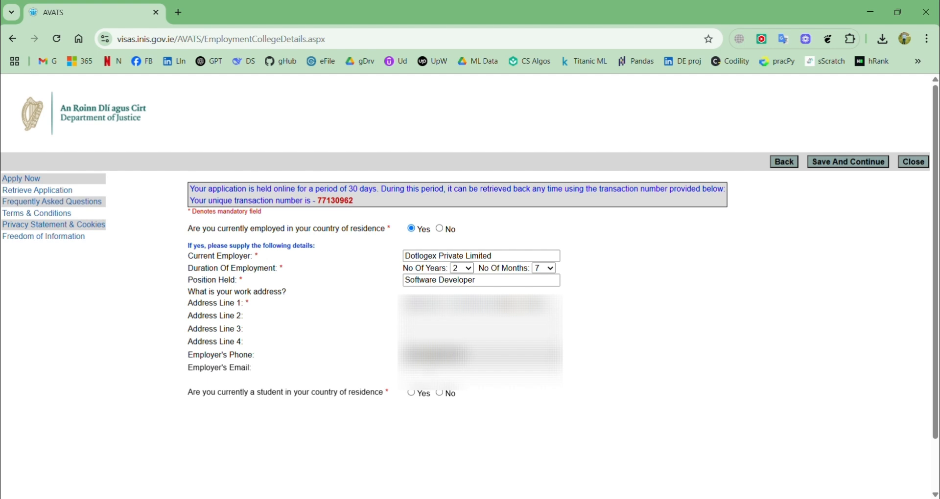
key(Tab)
text(...)
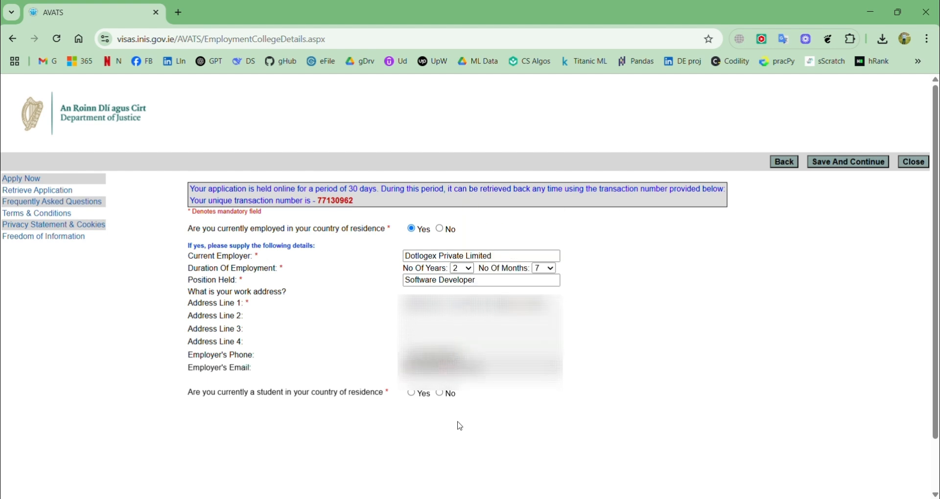
Step: Answer No to being a current student and No to travelling with any other person, saving each page
click(440, 394)
click(827, 162)
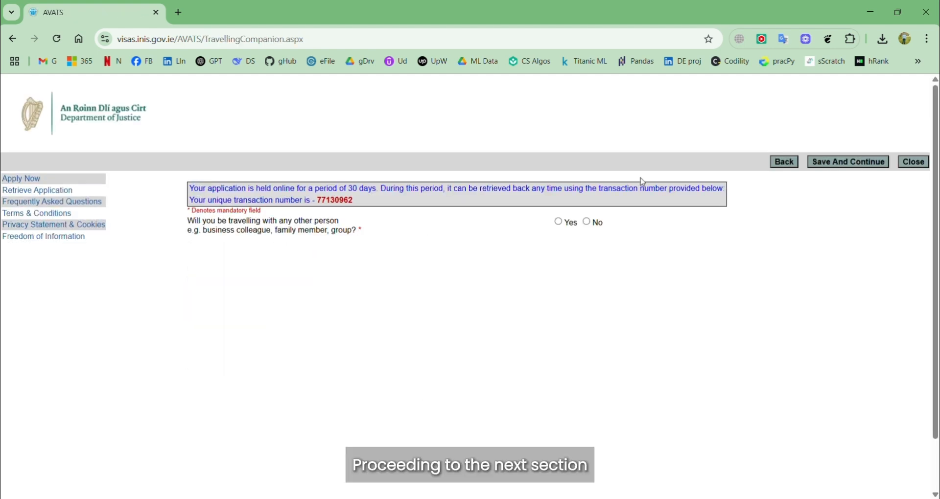
click(587, 224)
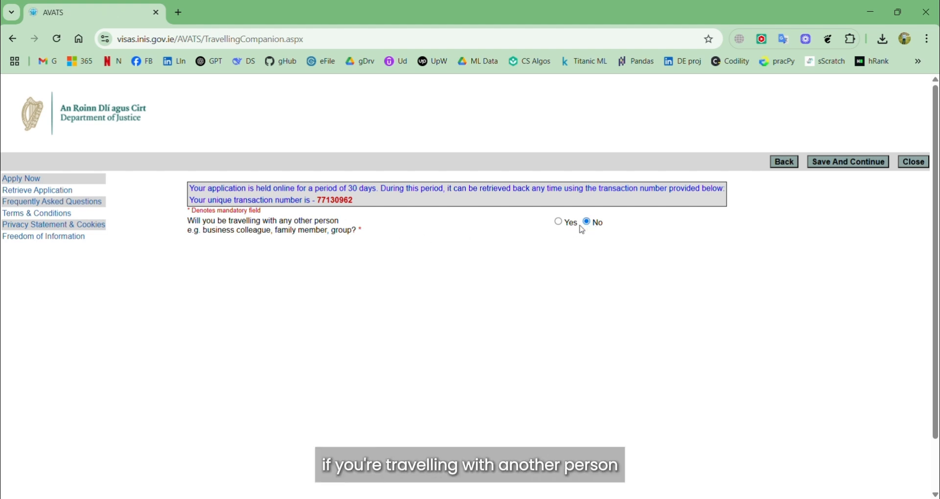
click(832, 163)
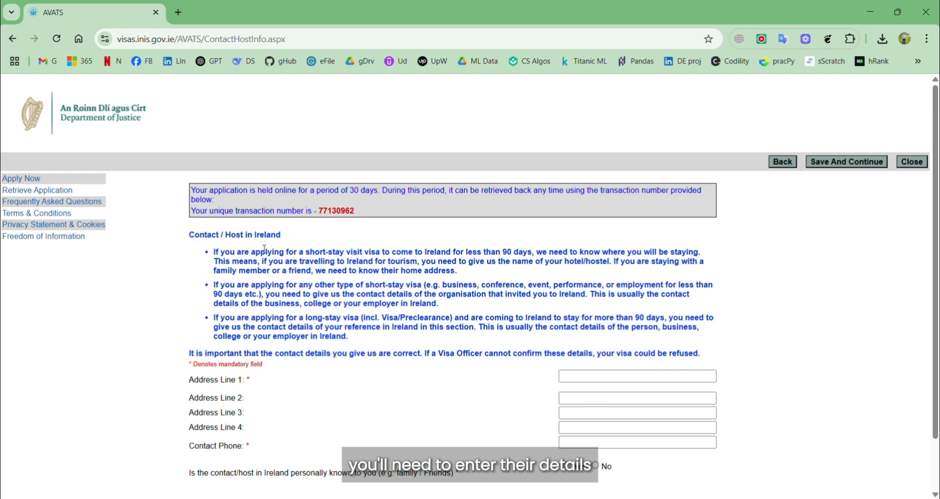
Step: Enter the Irish host's address and contact phone, and answer Yes to the host being personally known
scroll(265, 250, down, 1)
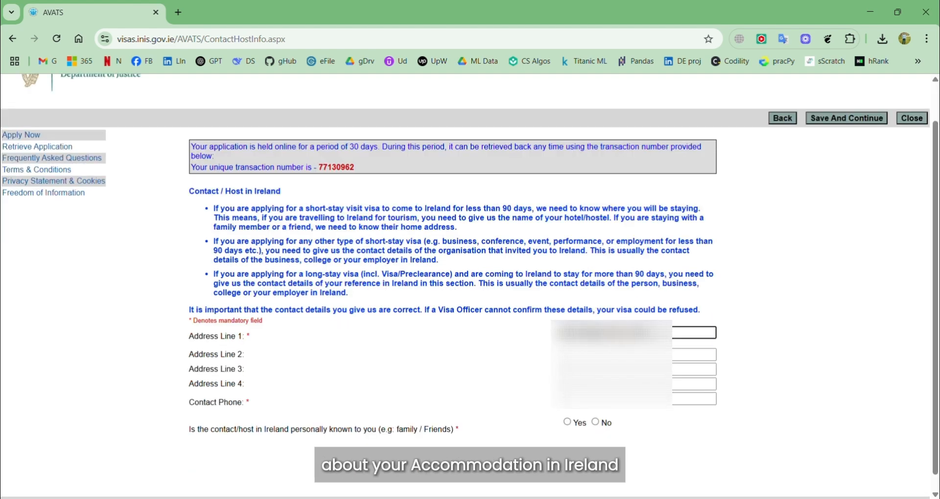
text(Ireland)
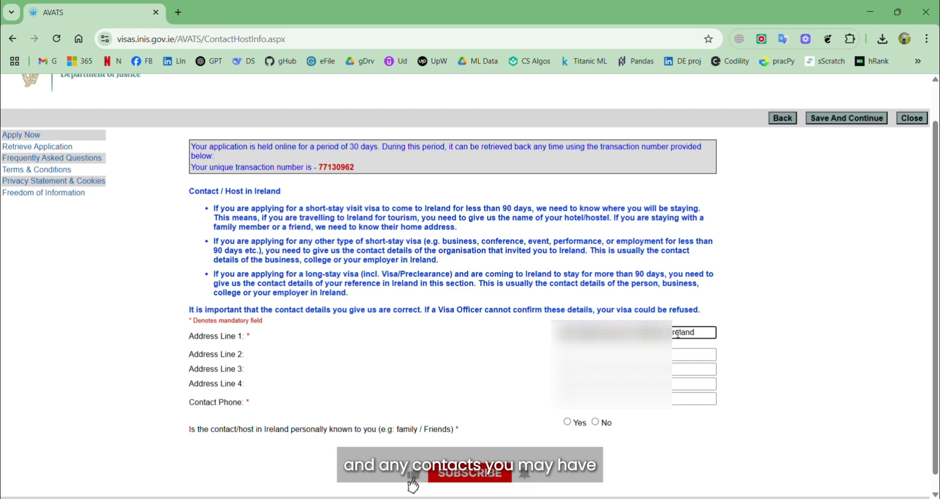
click(678, 399)
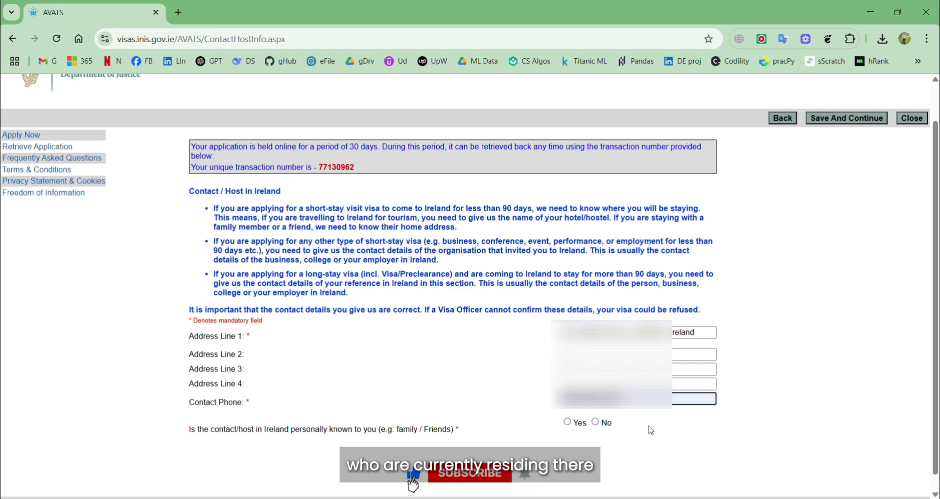
click(328, 450)
click(567, 423)
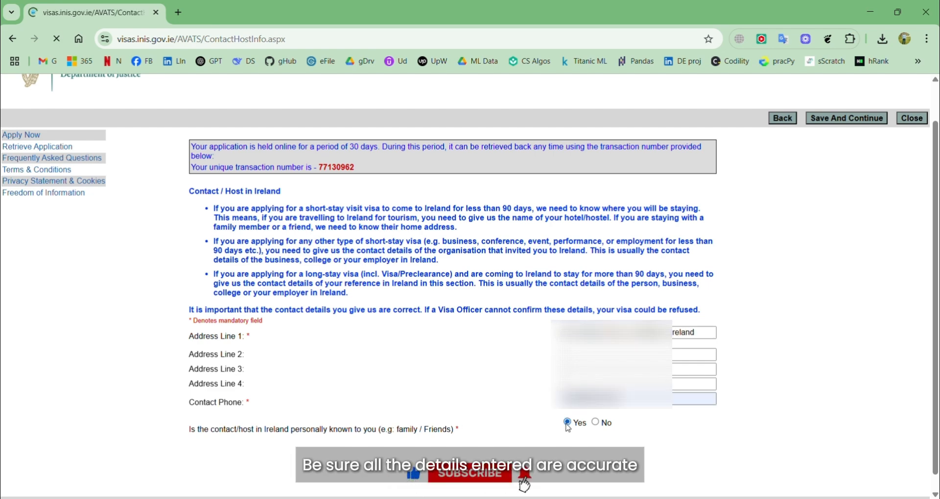
Step: Enter the host's date of birth and save the contact/host details
scroll(555, 399, down, 2)
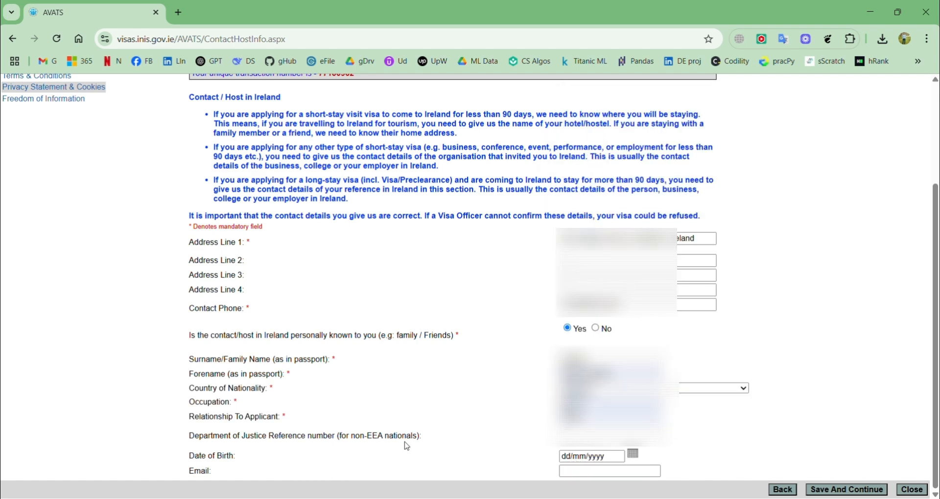
drag(417, 437, 342, 437)
click(432, 441)
click(633, 454)
scroll(637, 456, down, 2)
click(723, 405)
click(711, 420)
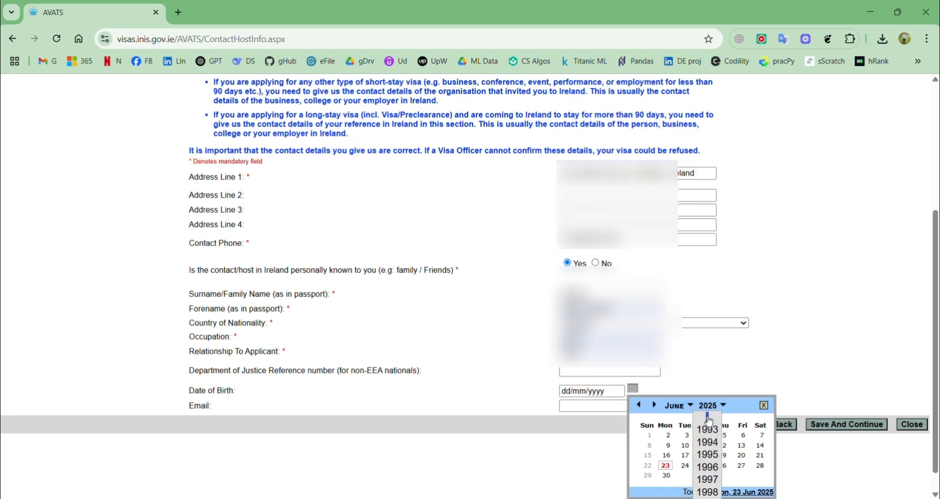
click(710, 429)
double_click(652, 405)
click(675, 470)
scroll(339, 167, up, 3)
click(834, 120)
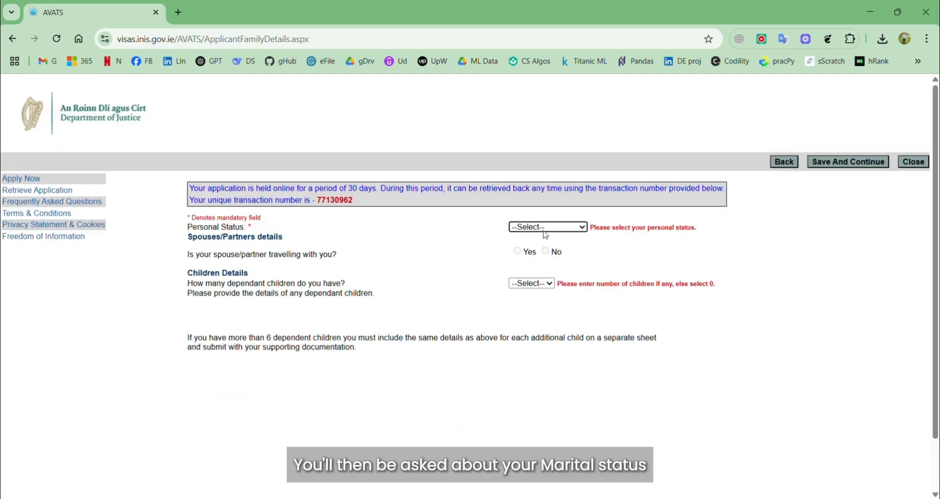
Step: Set the personal status to Single and the number of dependant children to 0
click(544, 232)
click(544, 245)
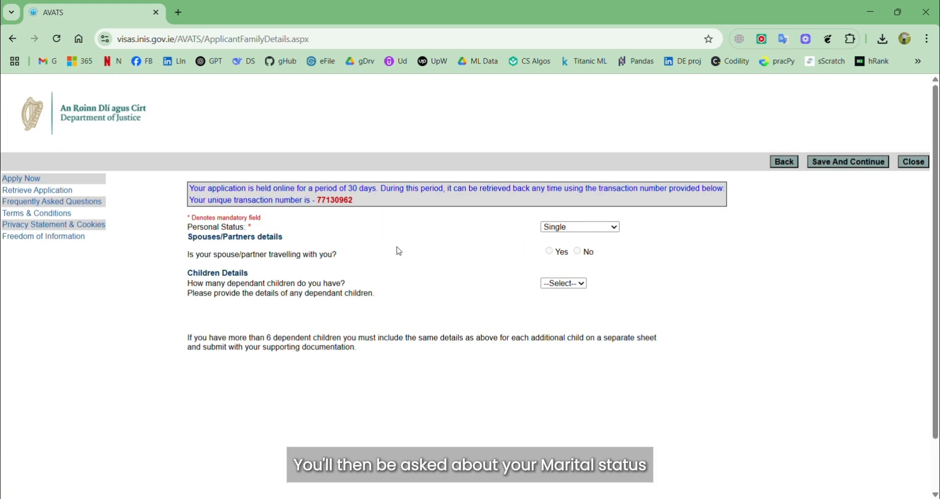
click(566, 286)
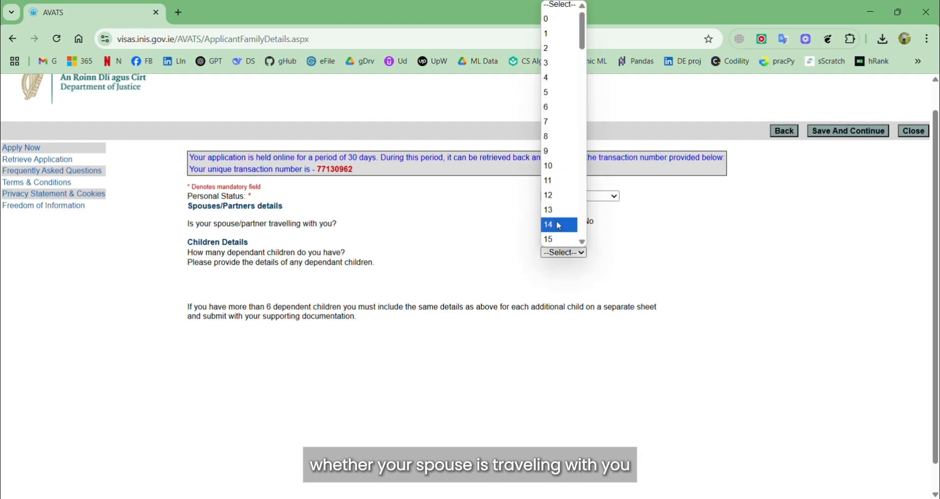
click(566, 289)
click(566, 287)
click(583, 273)
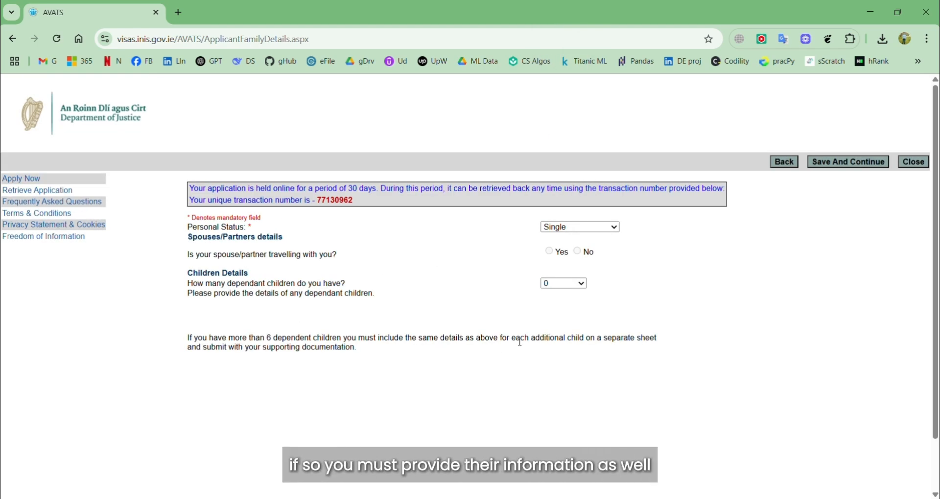
scroll(527, 346, down, 1)
scroll(527, 345, up, 1)
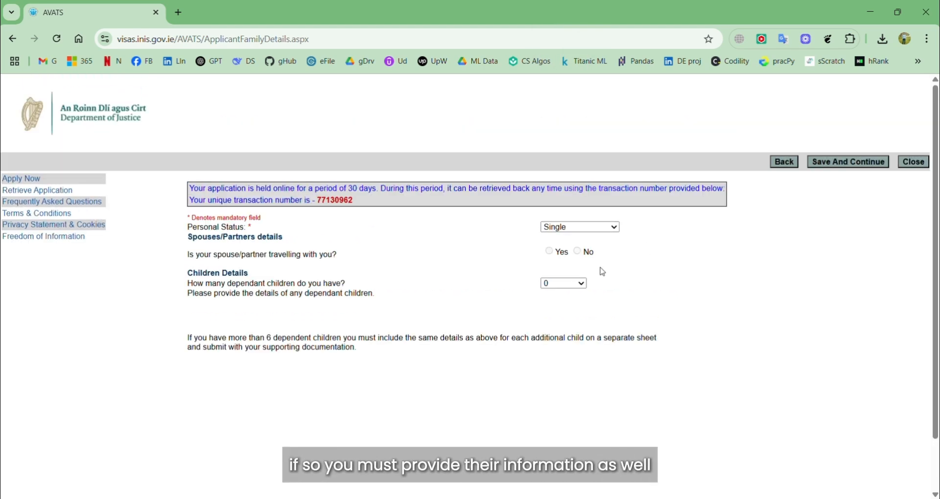
Step: Save the family details, answer Yes to being accepted on a course in Ireland, and enter TU Dublin as the college
click(841, 163)
click(492, 229)
click(514, 243)
text(TU Dublin)
Step: Enter the course title as TU471 MSc Computing in HC Artificial Intelligence
click(513, 254)
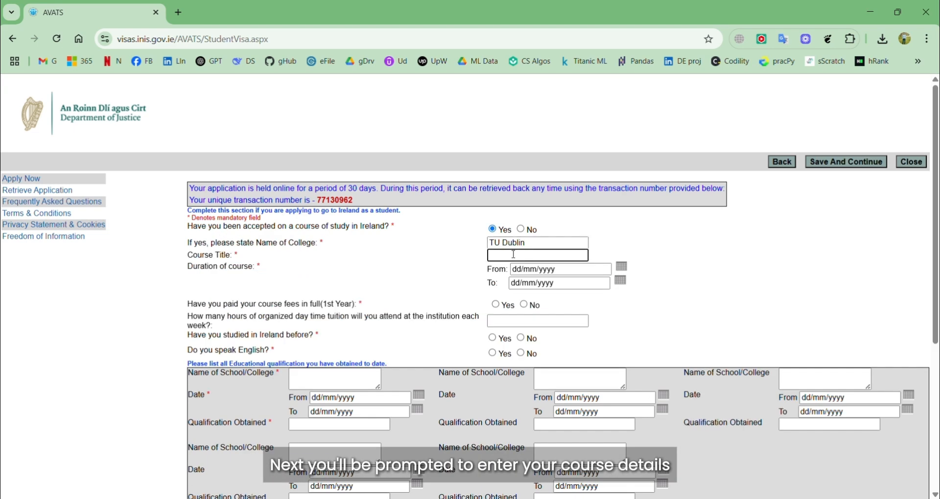
text(MSc in Computing in Human Centered Artificial Inte)
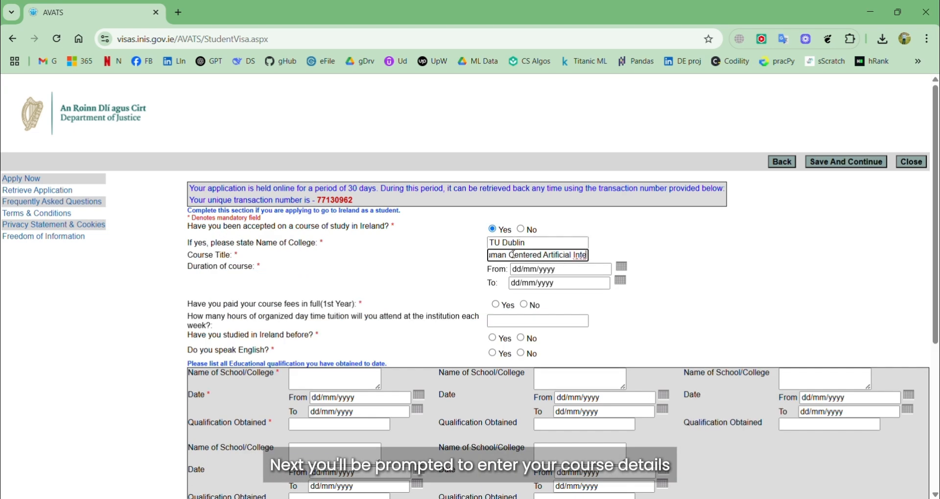
key(ctrl+a)
text(TU471 MSc in  HC AI)
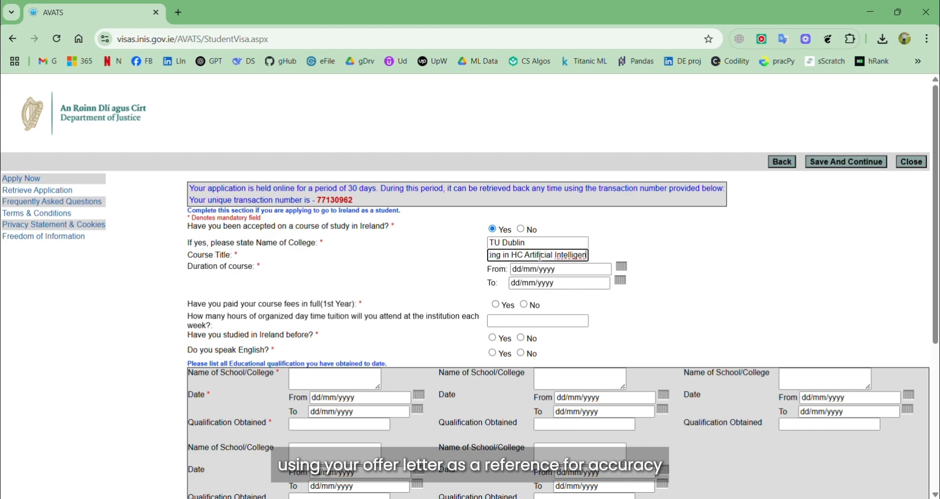
text(ce)
Step: Set the course duration from 15/09/2025 to 14/09/2026
click(621, 267)
click(653, 334)
click(620, 280)
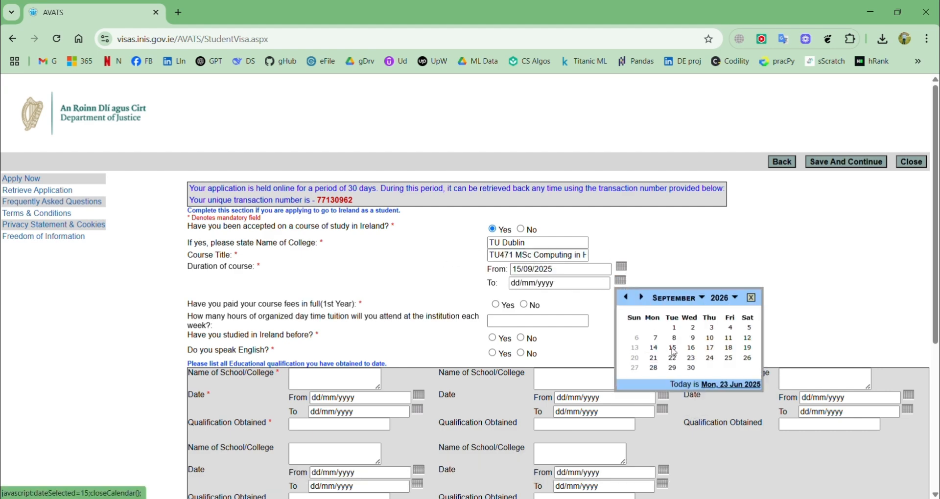
click(653, 346)
Step: Answer No to first-year fees paid in full and to previous study in Ireland, and Yes to speaking English
scroll(635, 317, down, 1)
click(520, 277)
click(493, 354)
Step: Record the English language test as PTE Academic, dated 15/05/2025, with an overall result of 76
scroll(371, 304, down, 3)
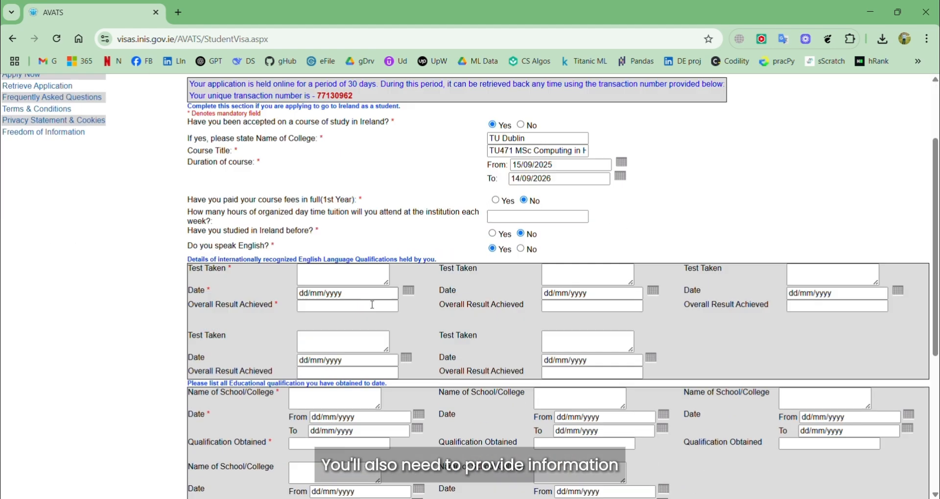
click(351, 195)
text(PTE Academics)
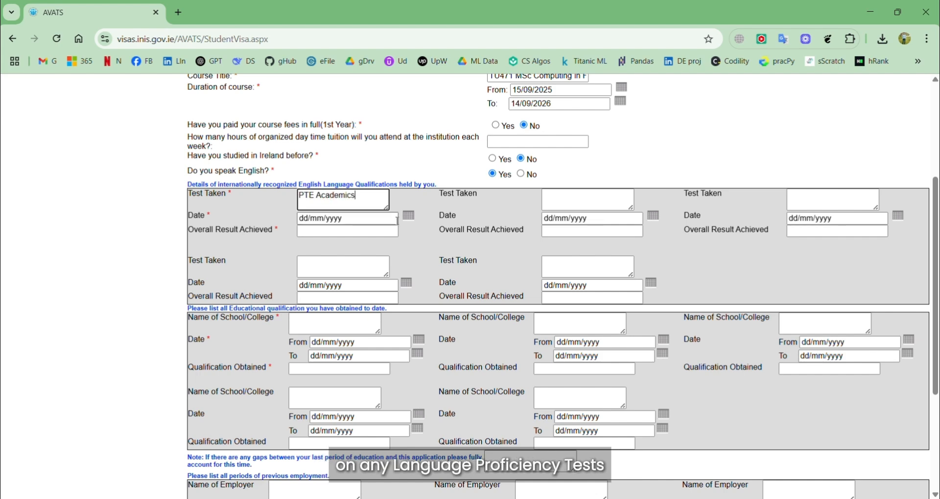
click(408, 215)
click(498, 283)
click(303, 231)
text(76)
click(321, 267)
scroll(141, 321, down, 1)
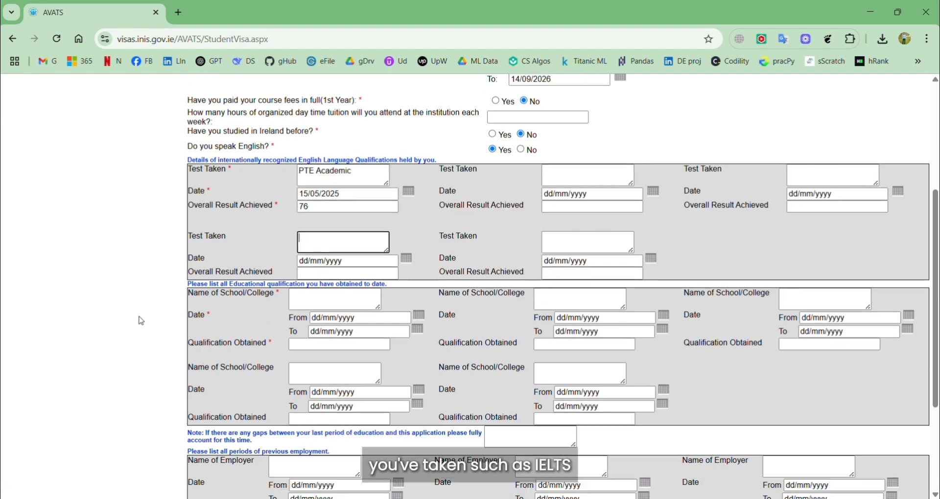
Step: Enter the first school's name, dates 02/06/2008 to 04/08/2010 and the secondary school certificate as the qualification obtained
click(305, 297)
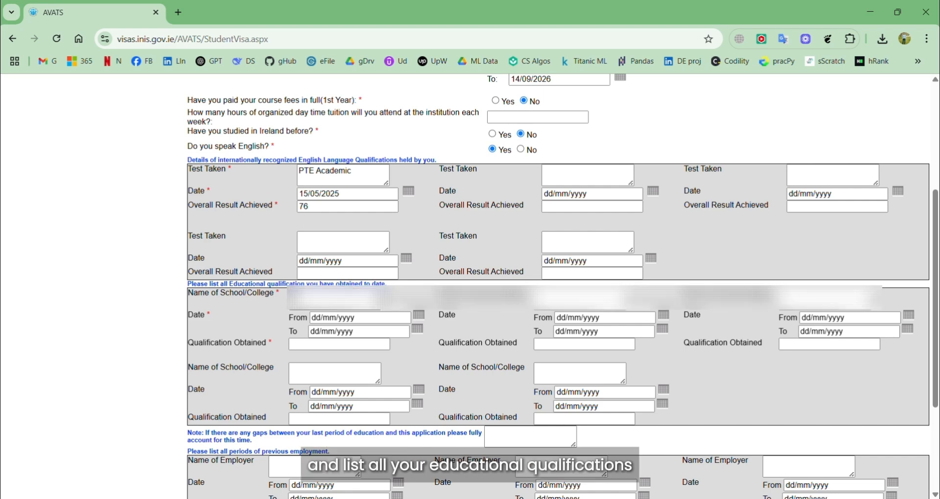
click(417, 329)
click(492, 382)
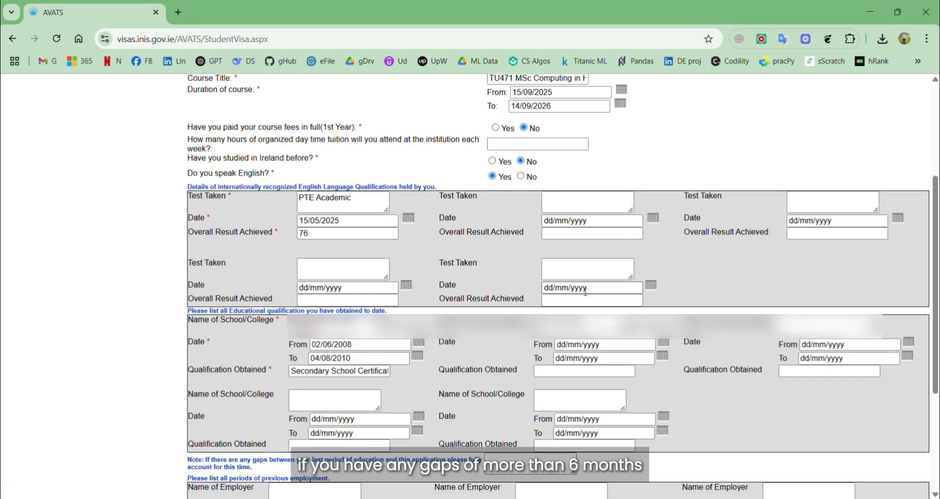
Step: Fill in the remaining education and employment history, enter Sponsor funding with 2 sponsors and the main sponsor's details, and save the page
click(664, 329)
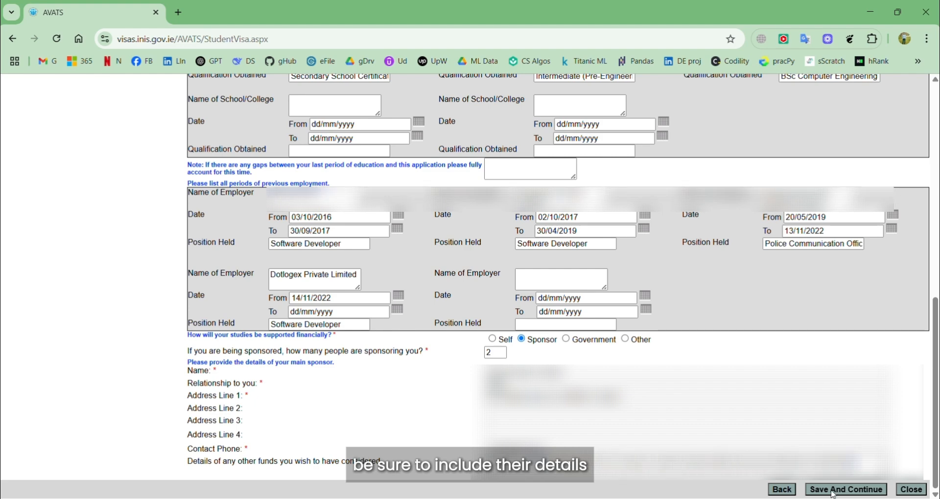
click(840, 490)
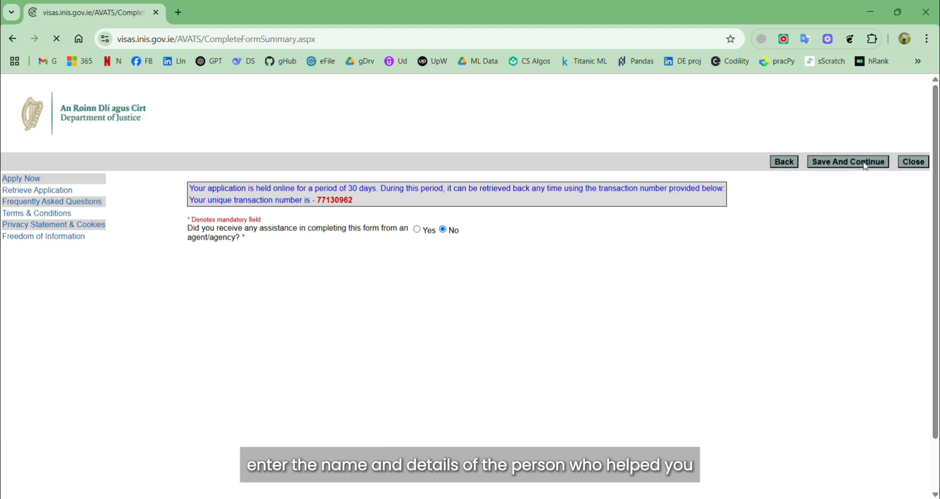
Step: Review the declaration and application summary, and print the detailed application form to a PDF file in the TU Docs folder
scroll(419, 338, down, 3)
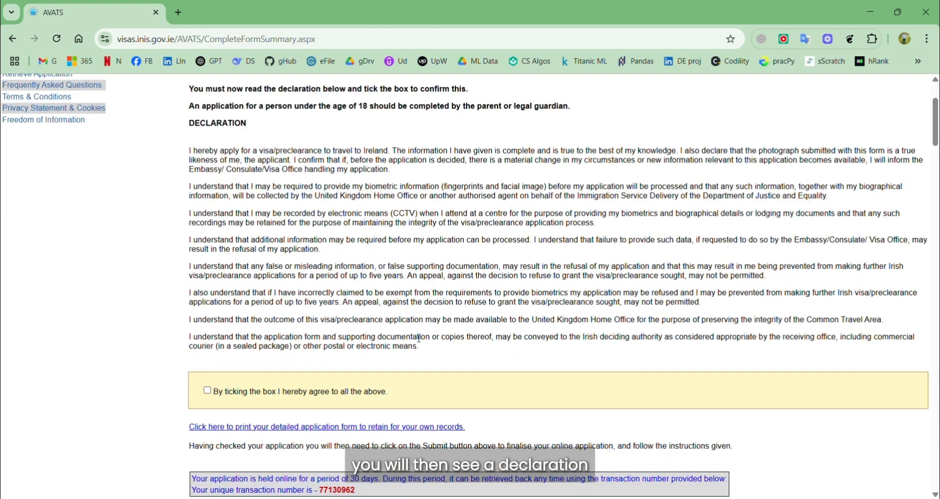
scroll(328, 254, down, 5)
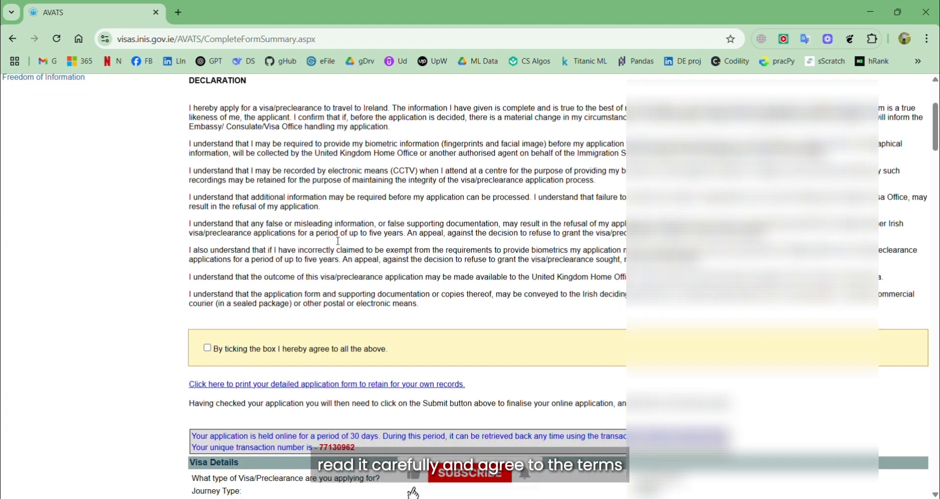
scroll(513, 267, down, 20)
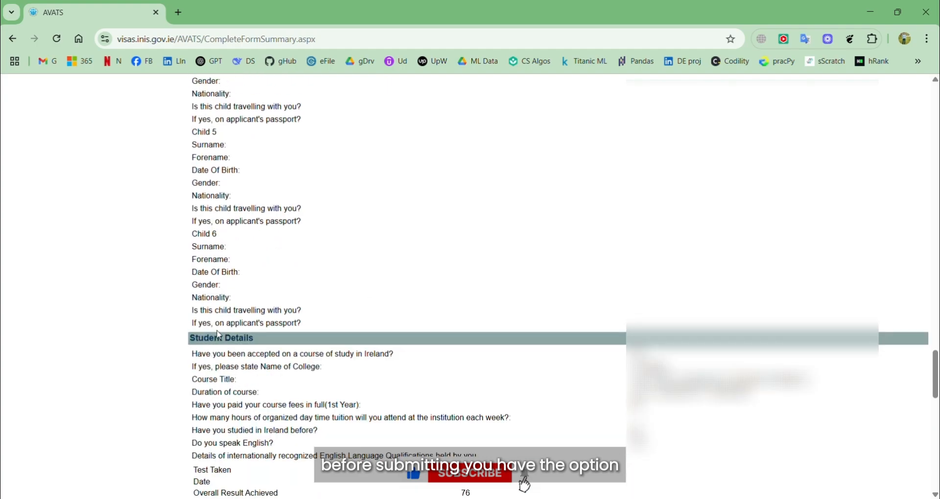
scroll(424, 316, up, 20)
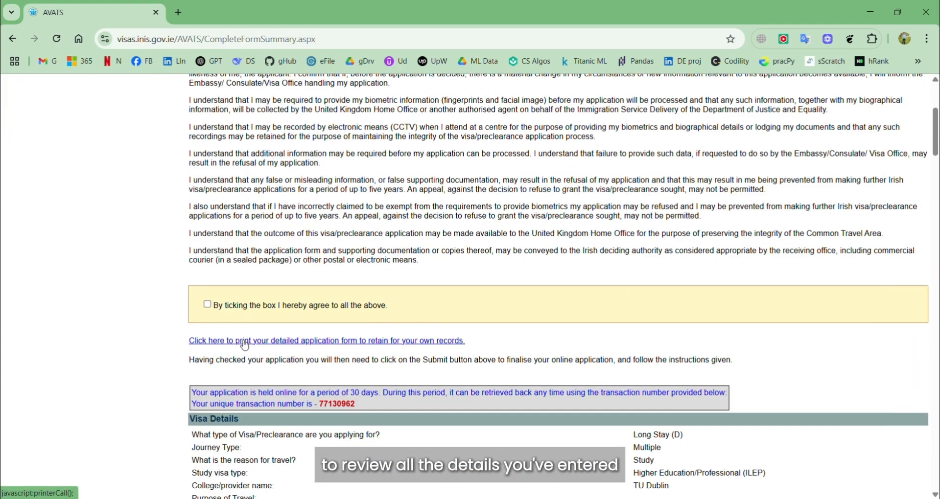
click(246, 343)
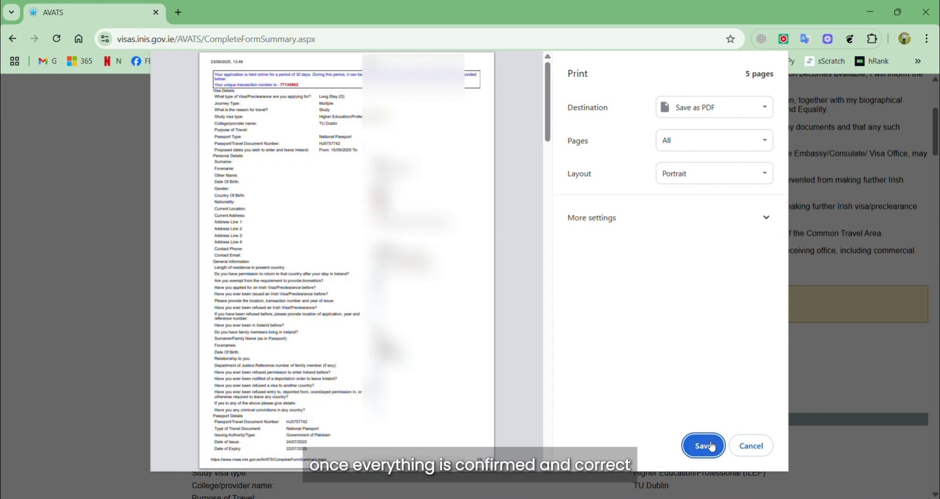
click(712, 447)
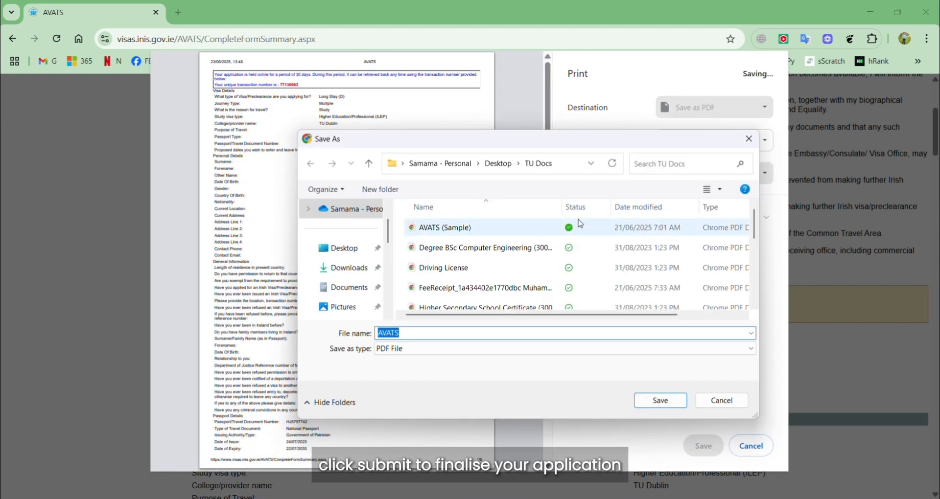